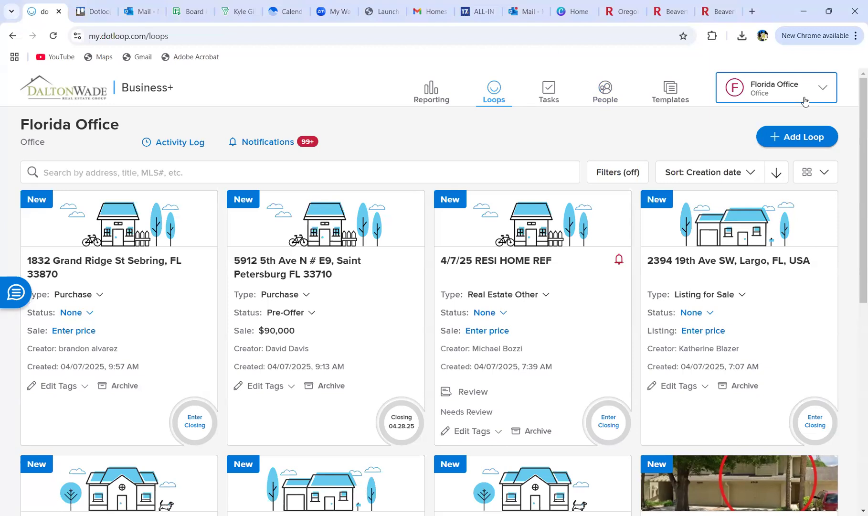
Step: Open the Florida Office profile switcher and scroll through the default and office admin profiles
left_click(805, 101)
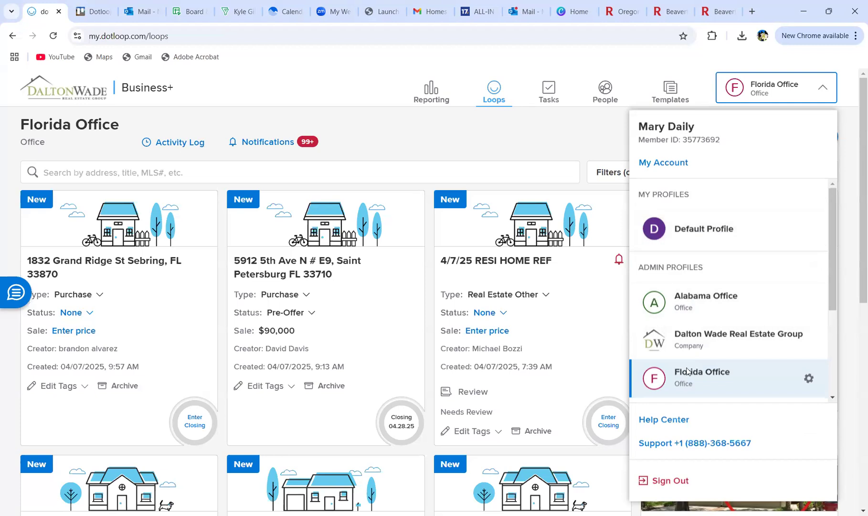
scroll(687, 371, "down", 1)
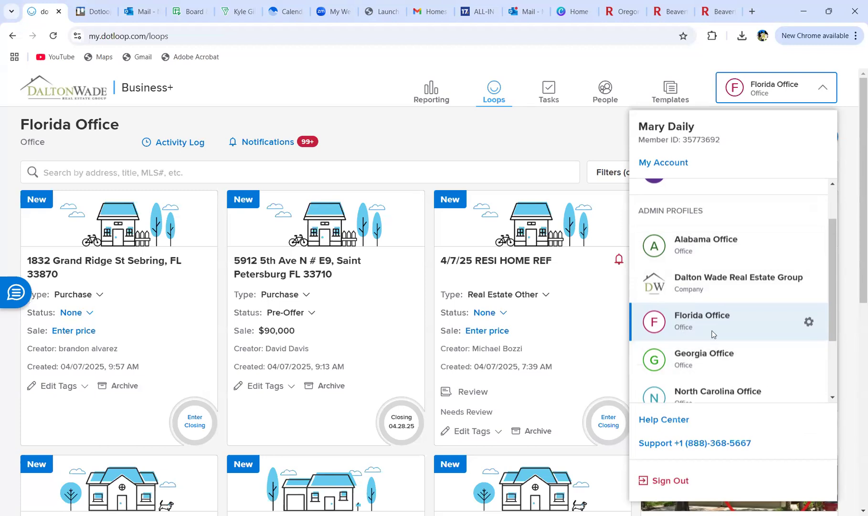
scroll(712, 334, "down", 1)
scroll(712, 335, "up", 2)
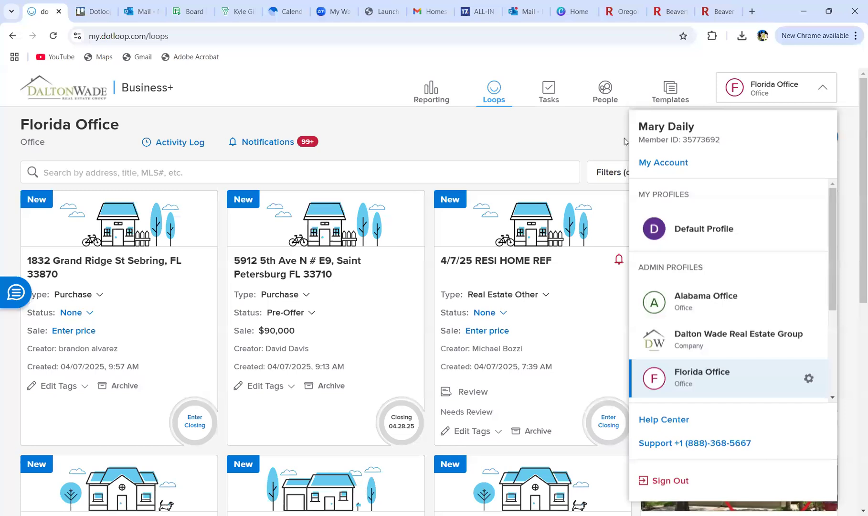
Step: Open My Account and review the personal information, beta experiences and address sections
left_click(650, 165)
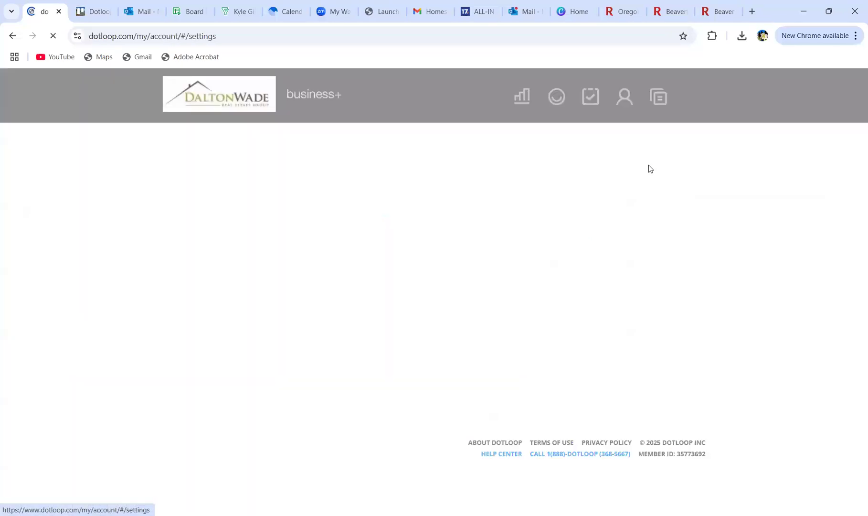
left_click(275, 329)
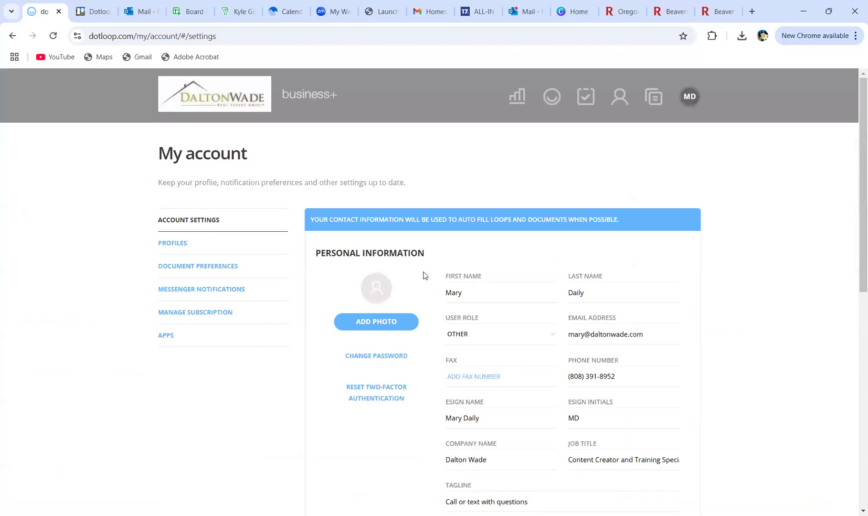
scroll(425, 358, "down", 1)
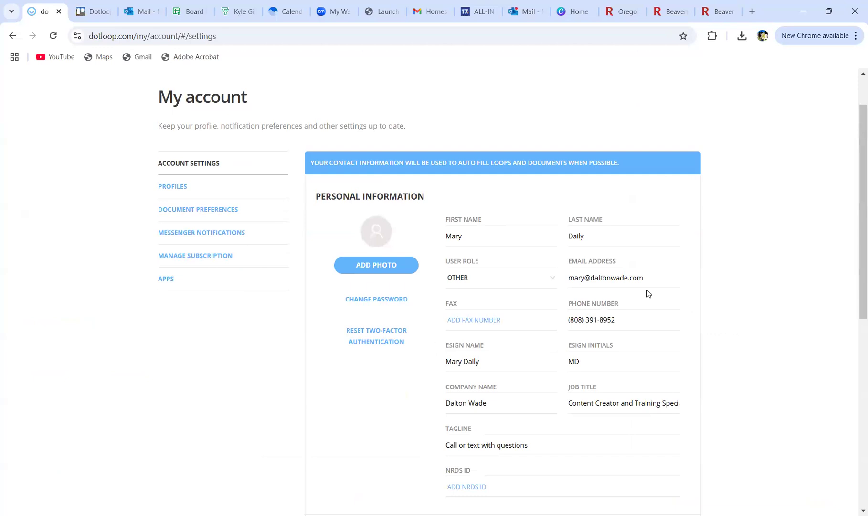
scroll(613, 275, "up", 1)
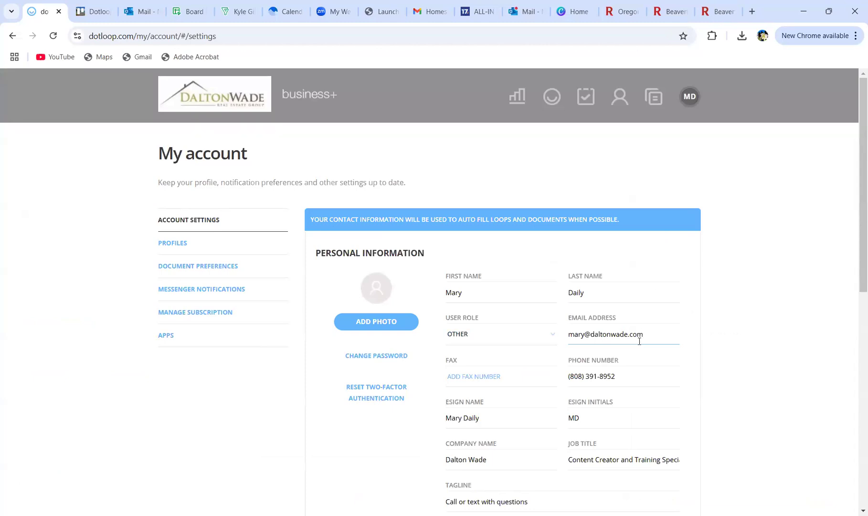
scroll(600, 339, "down", 3)
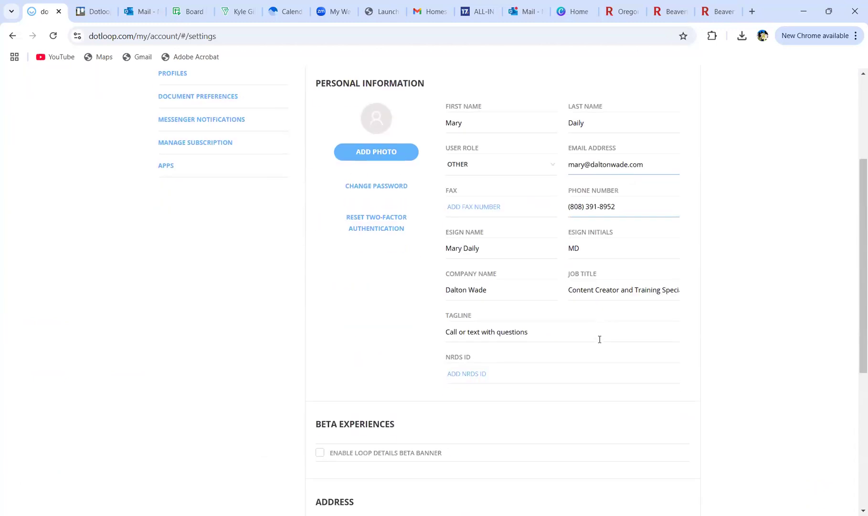
scroll(599, 339, "down", 5)
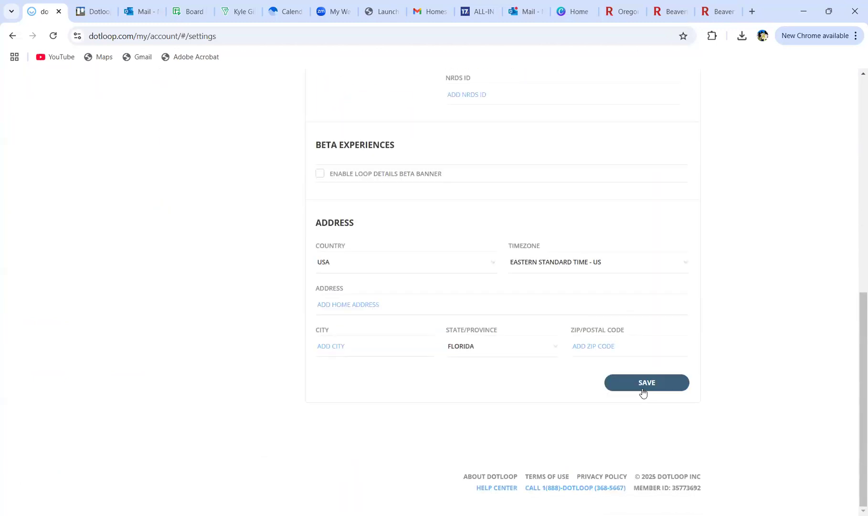
scroll(266, 325, "up", 8)
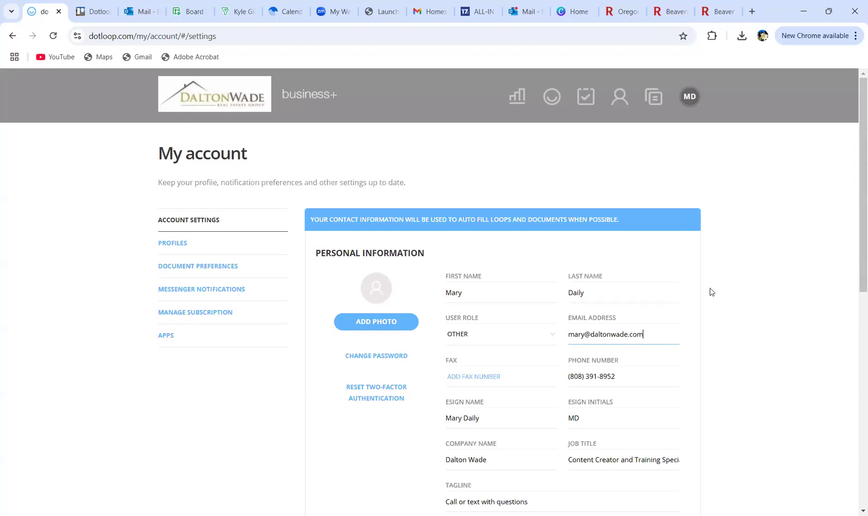
scroll(711, 290, "down", 2)
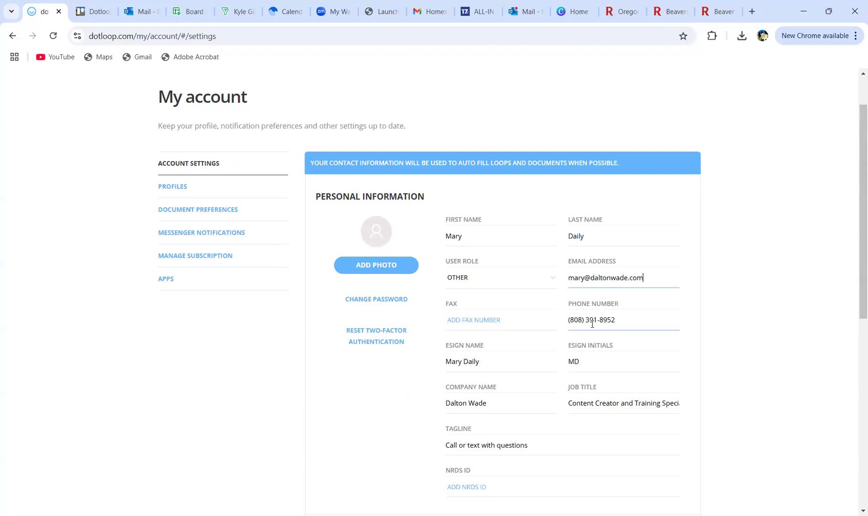
scroll(504, 398, "down", 2)
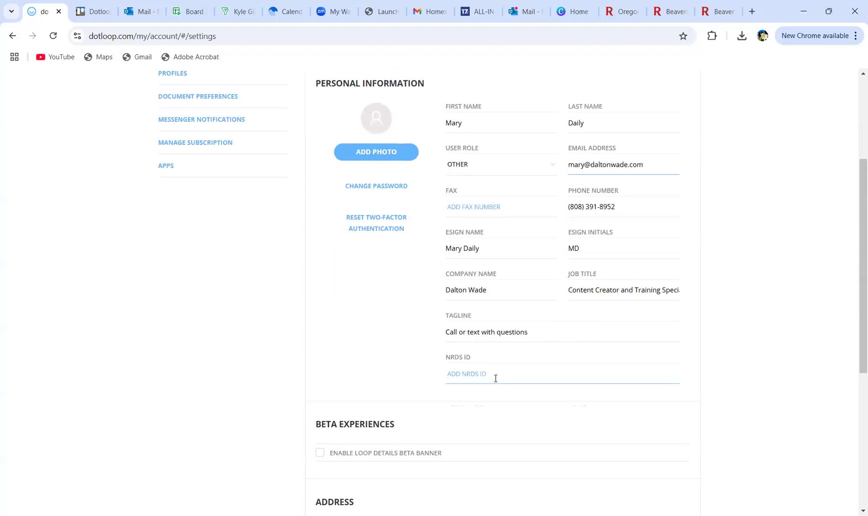
scroll(495, 378, "down", 2)
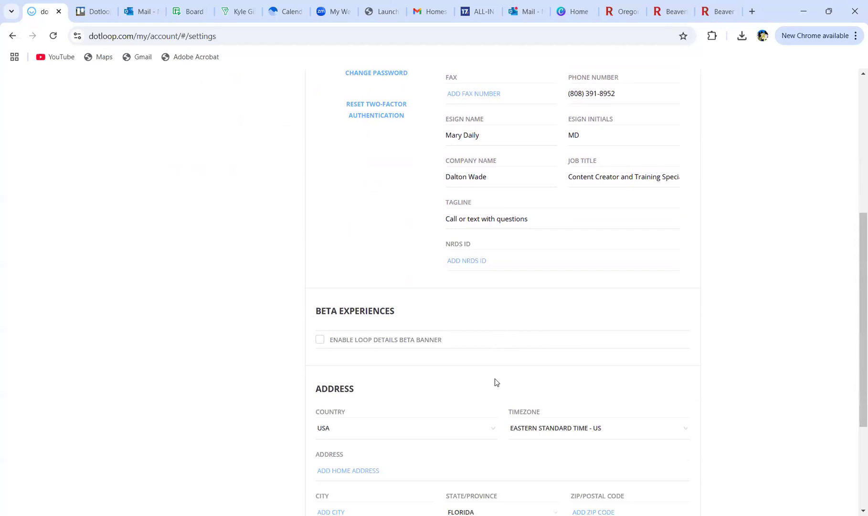
scroll(494, 378, "down", 3)
scroll(494, 378, "up", 10)
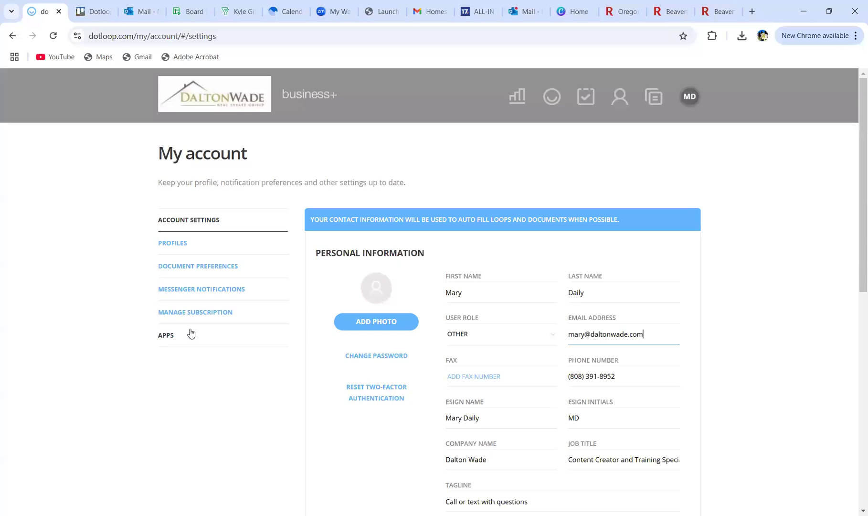
Step: Check the Messenger Notifications preferences, then go back to the Florida Office loops dashboard
left_click(176, 293)
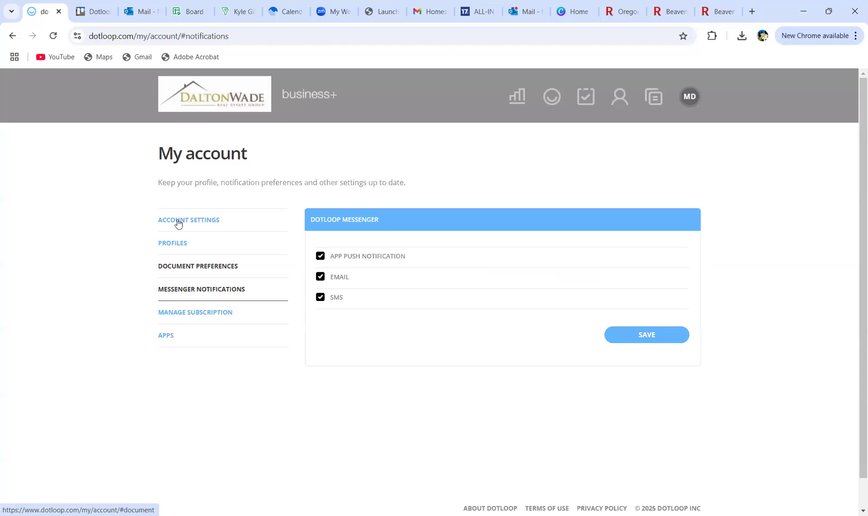
left_click(220, 95)
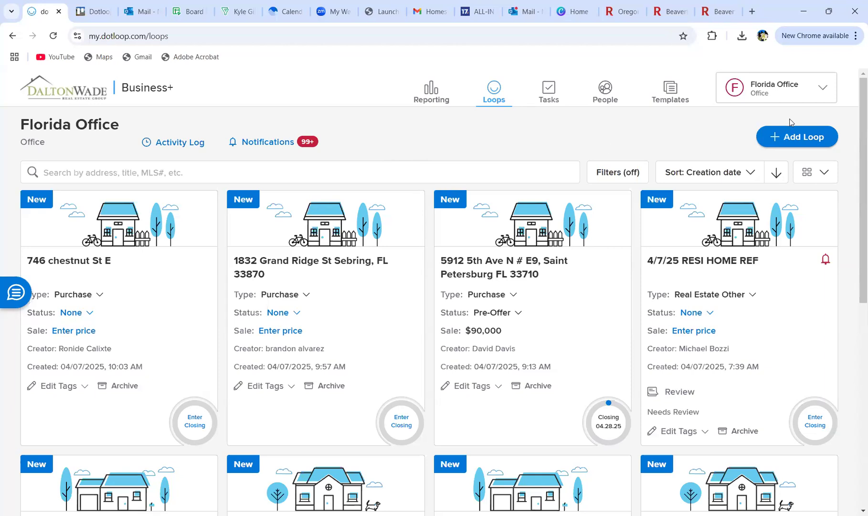
Step: Add a new loop with the client's full name in Property Address or MLS#, then continue
left_click(791, 140)
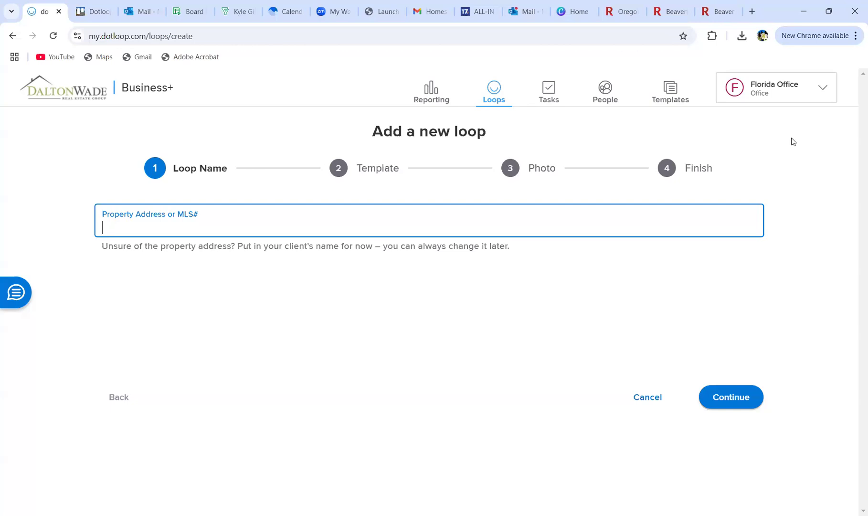
type("John Smith")
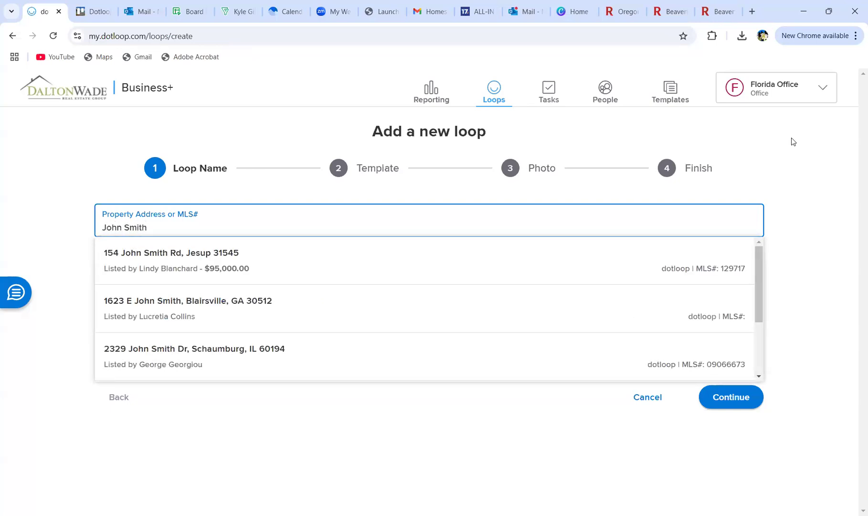
left_click(783, 216)
left_click(721, 410)
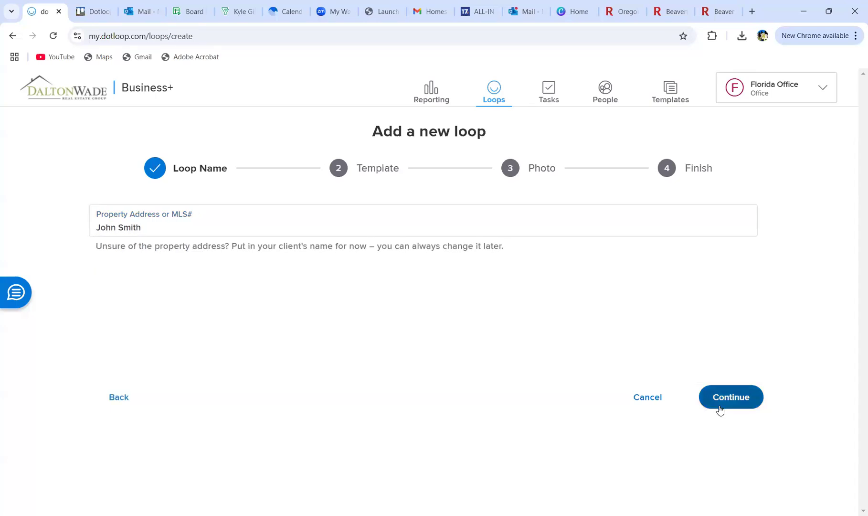
Step: Choose the Buy Side: Residential loop template and continue to the Photo step
left_click(516, 234)
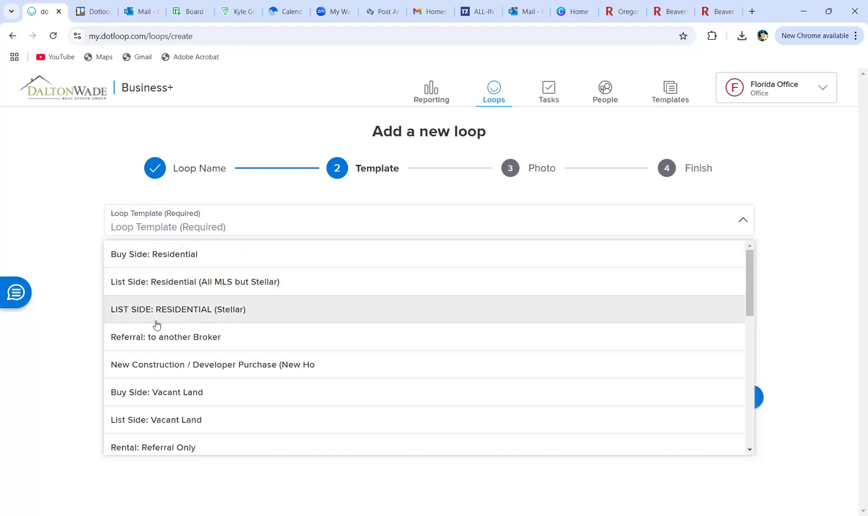
scroll(160, 315, "down", 3)
scroll(158, 280, "down", 1)
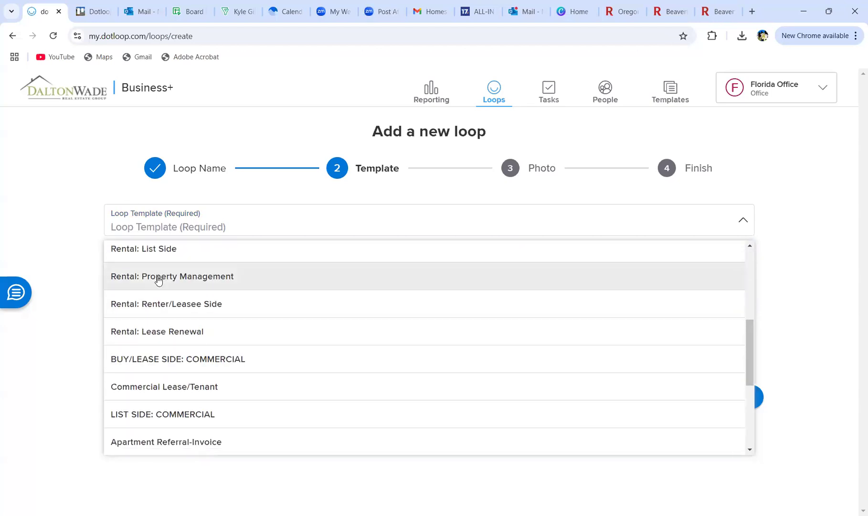
scroll(159, 281, "up", 2)
scroll(158, 280, "down", 4)
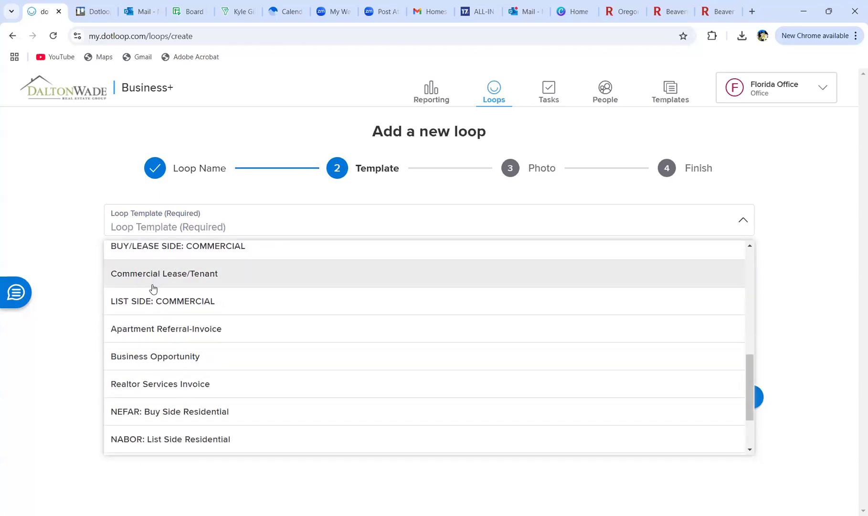
scroll(120, 403, "down", 1)
scroll(130, 430, "up", 1)
scroll(130, 427, "up", 3)
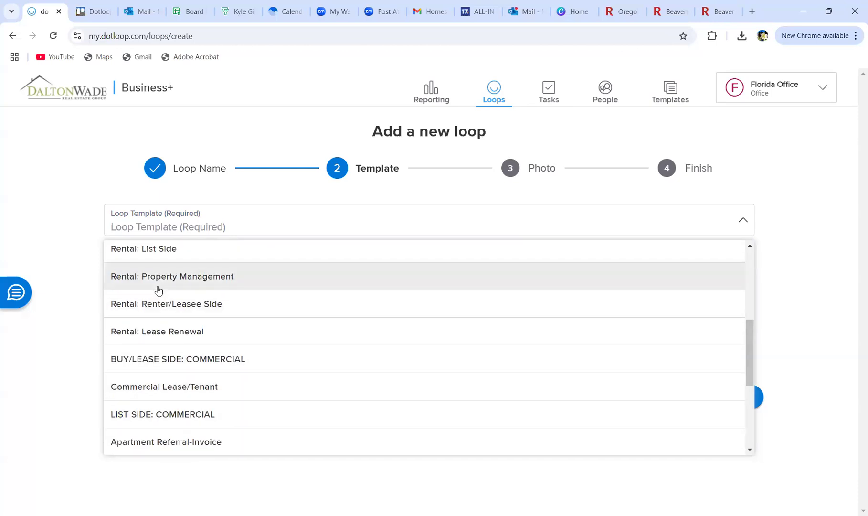
scroll(140, 349, "up", 3)
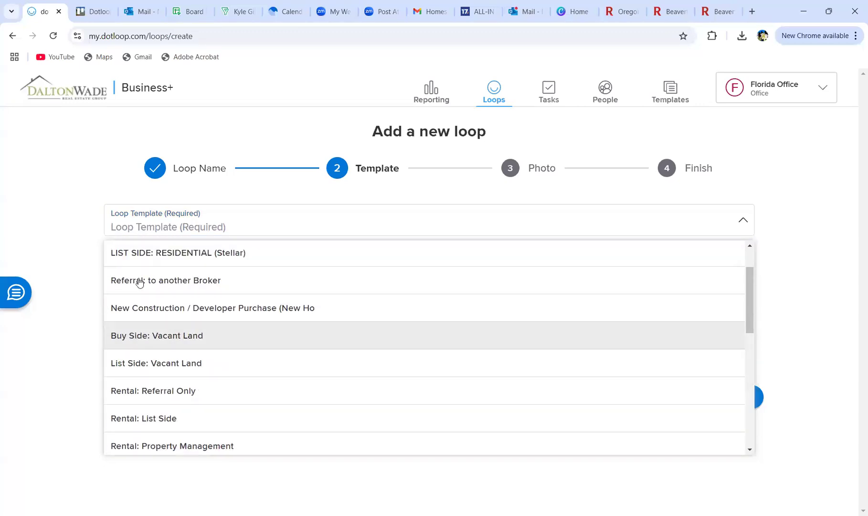
scroll(137, 282, "up", 2)
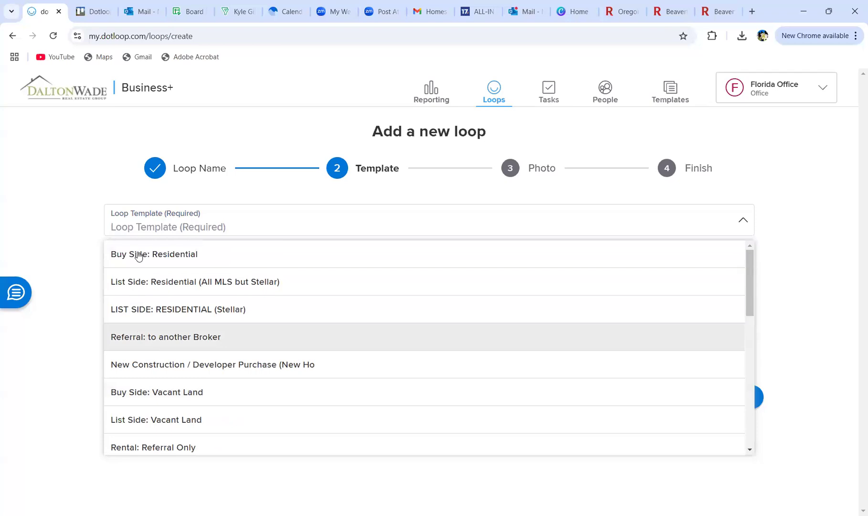
left_click(138, 252)
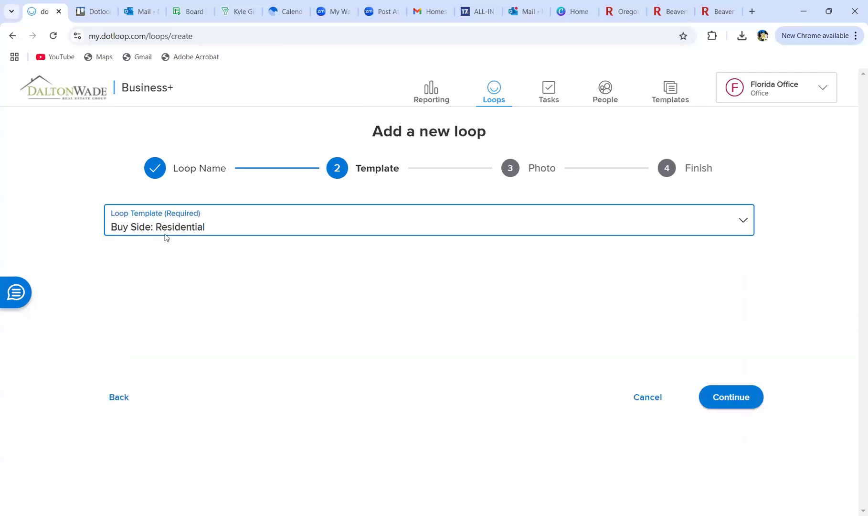
left_click(727, 403)
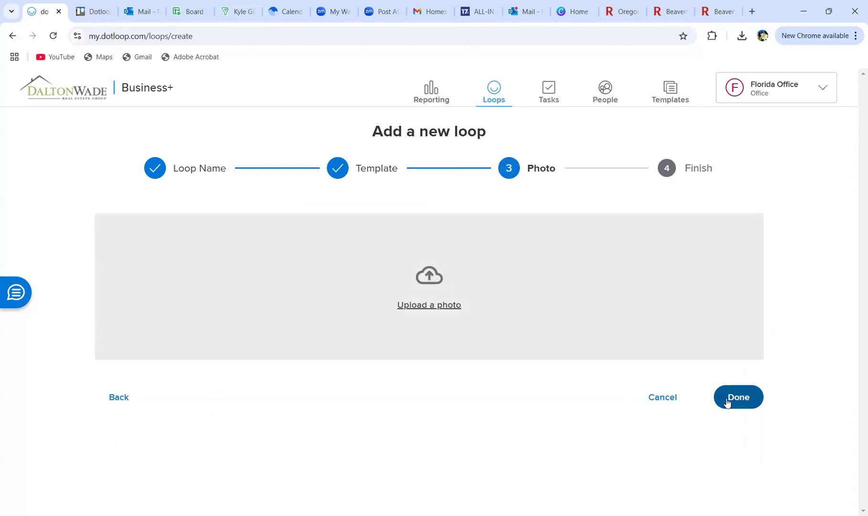
Step: Finish the loop without a photo and open the new Purchase loop's documents list
left_click(727, 403)
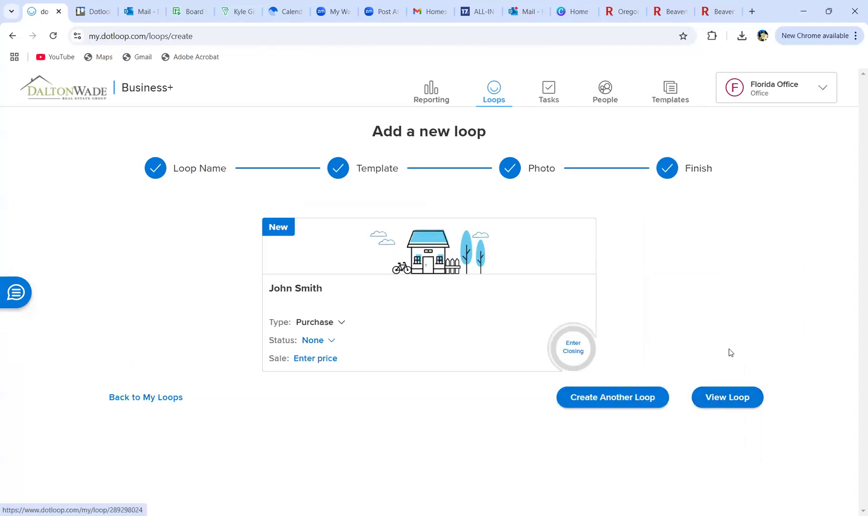
left_click(728, 401)
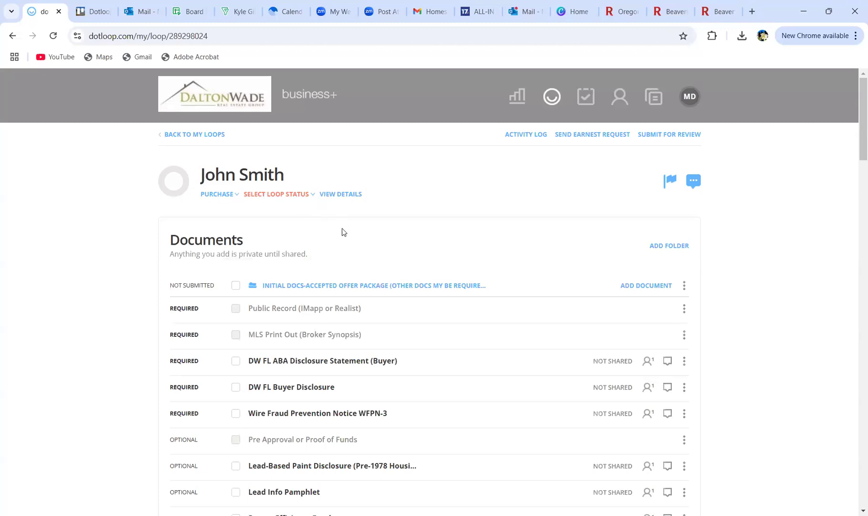
Step: Set the loop's custom name to the client's name plus the full property address and save
left_click(332, 196)
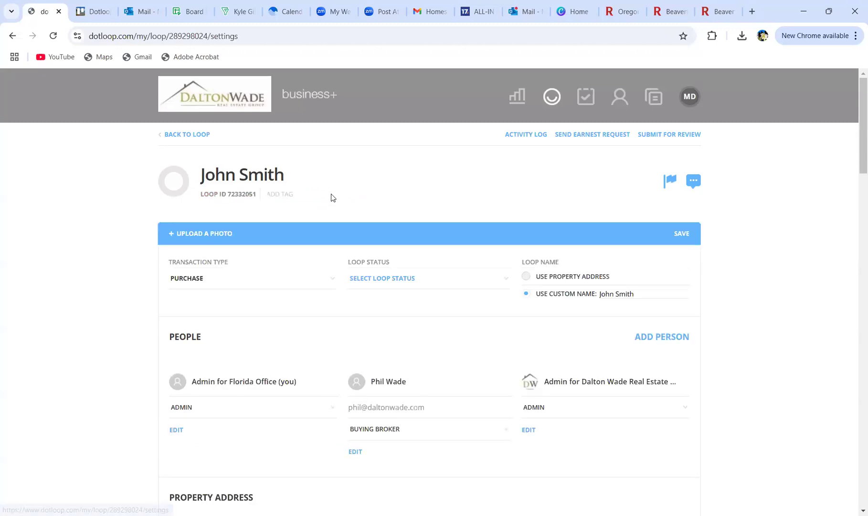
scroll(576, 206, "down", 1)
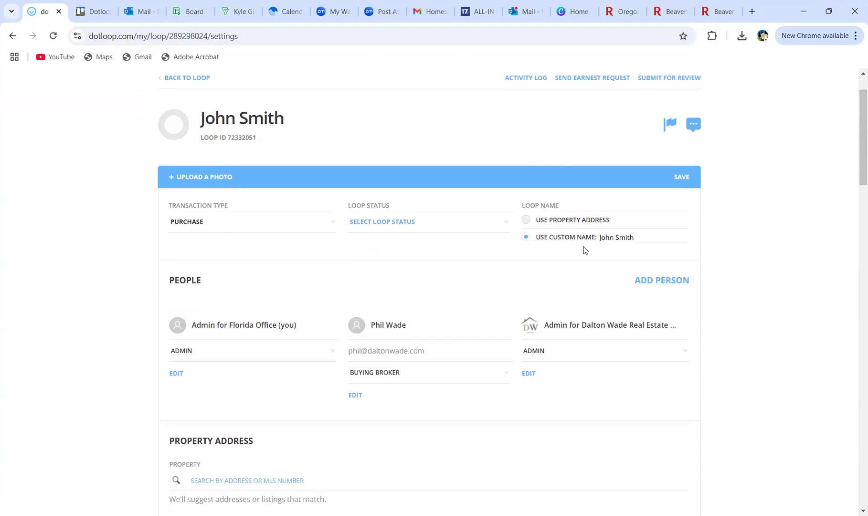
left_click(636, 239)
left_click_drag(636, 239, 581, 238)
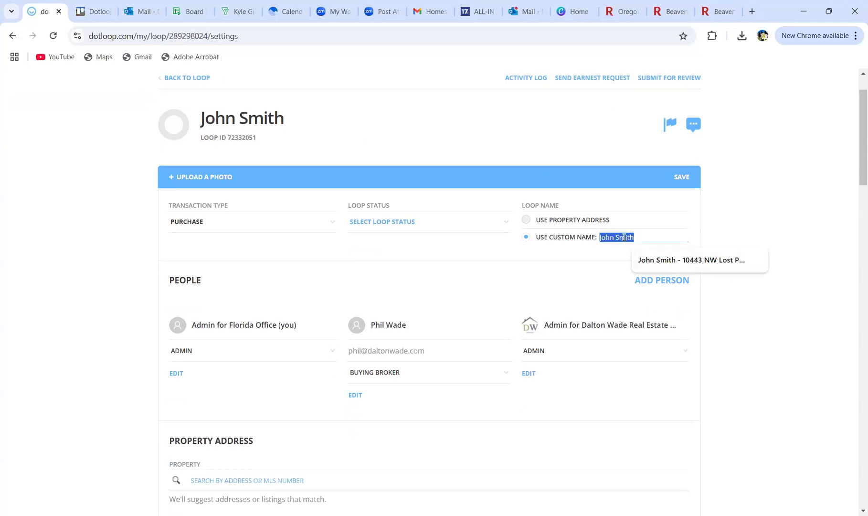
left_click(689, 262)
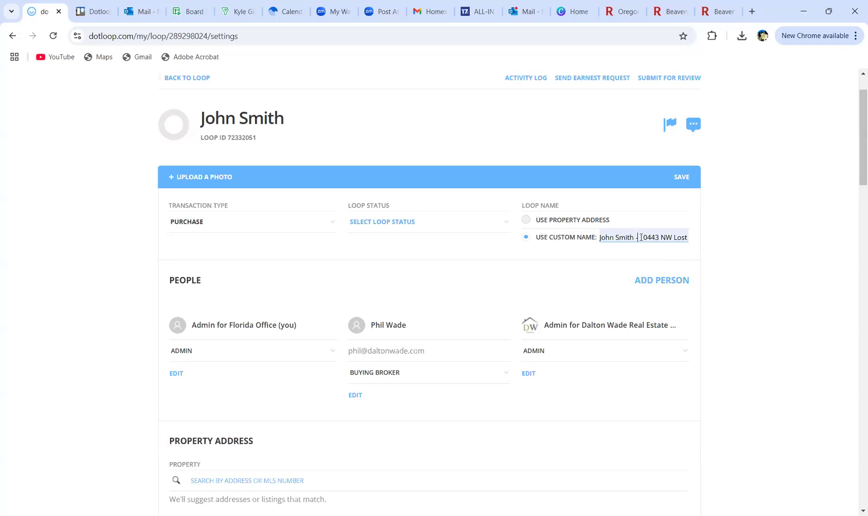
left_click_drag(640, 237, 721, 240)
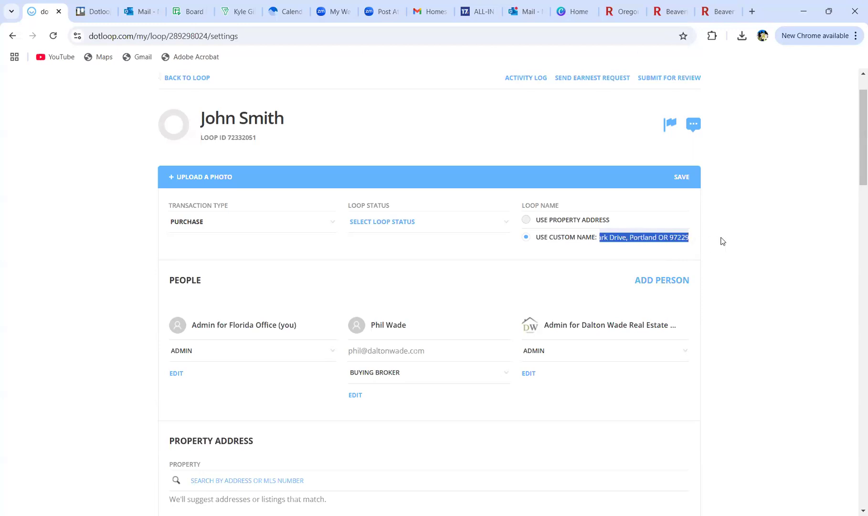
left_click(671, 237)
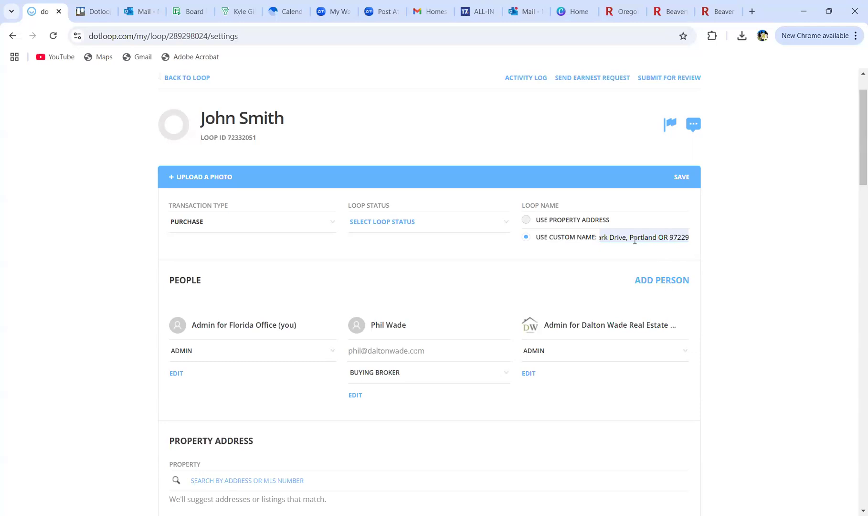
scroll(582, 243, "down", 1)
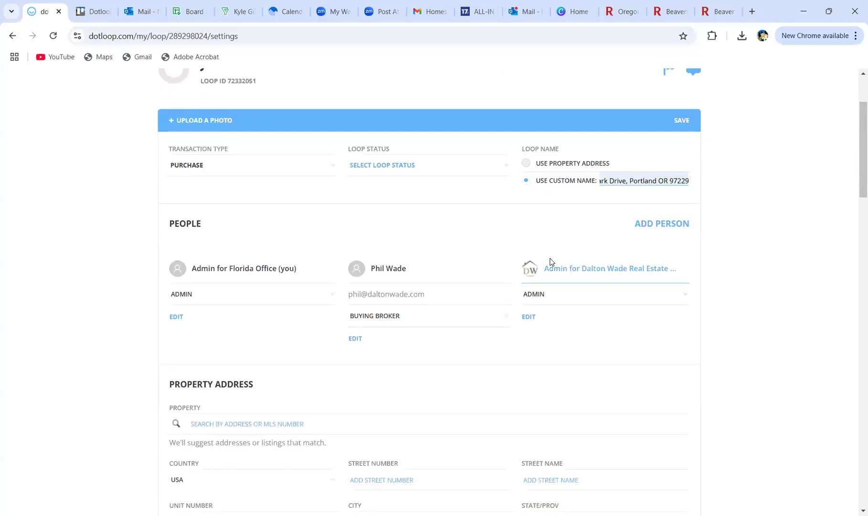
scroll(621, 253, "up", 2)
left_click(678, 232)
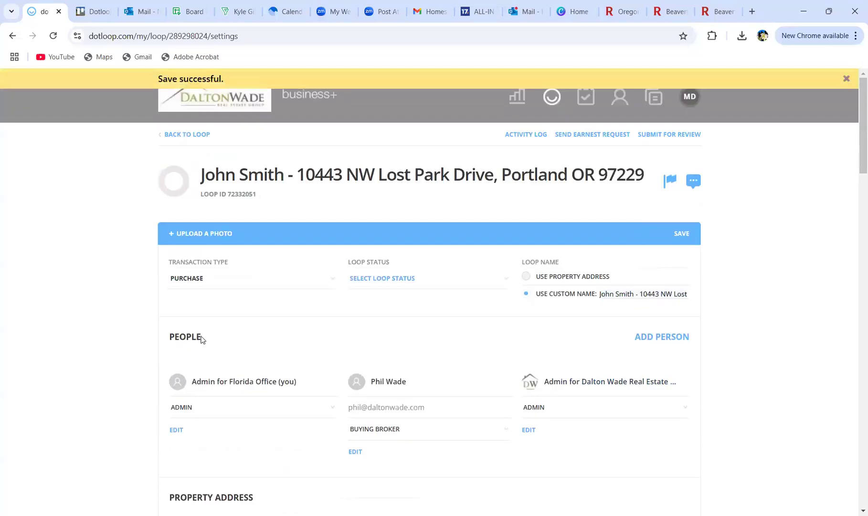
scroll(52, 363, "down", 2)
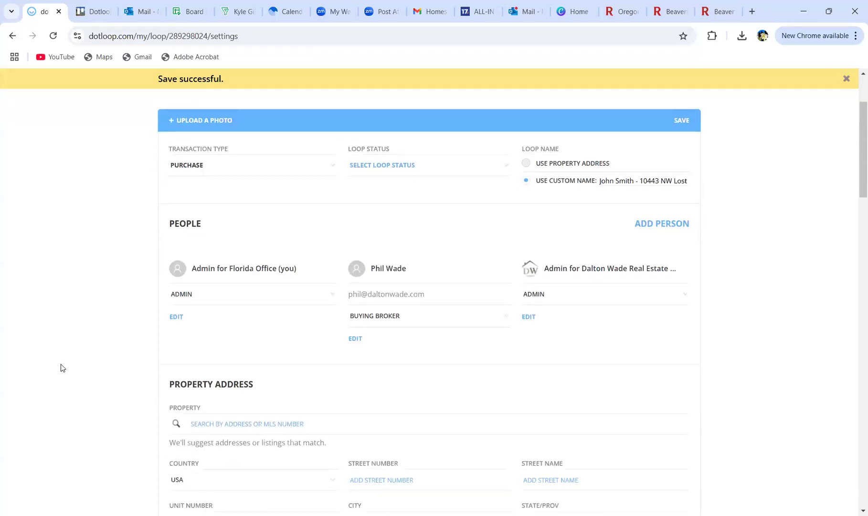
Step: Add a matching saved contact, with their e-mail, to the People list as BUYER
left_click(653, 225)
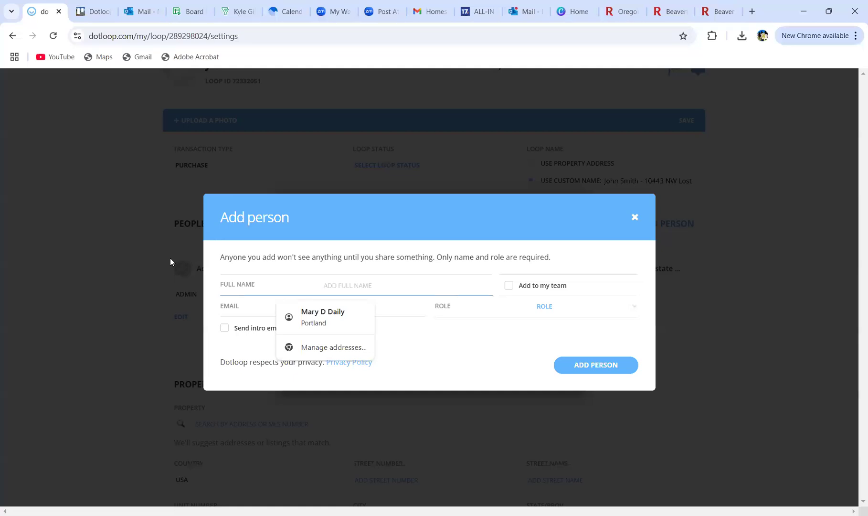
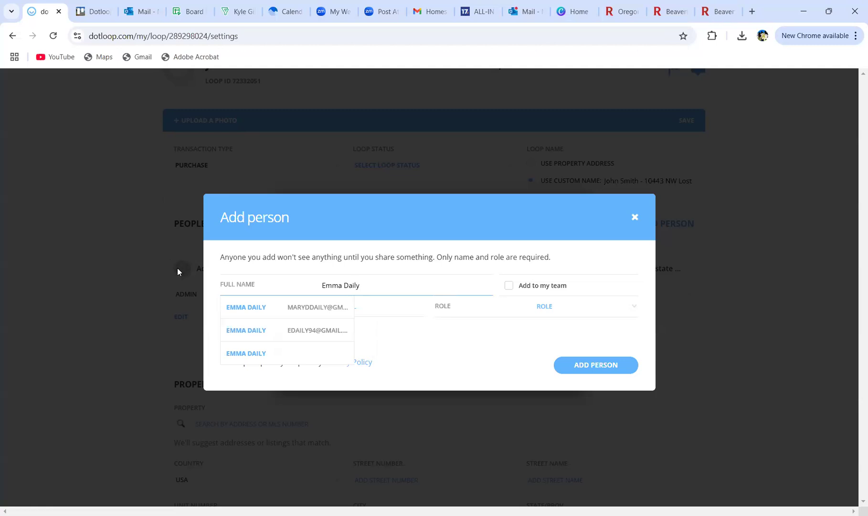
left_click(246, 307)
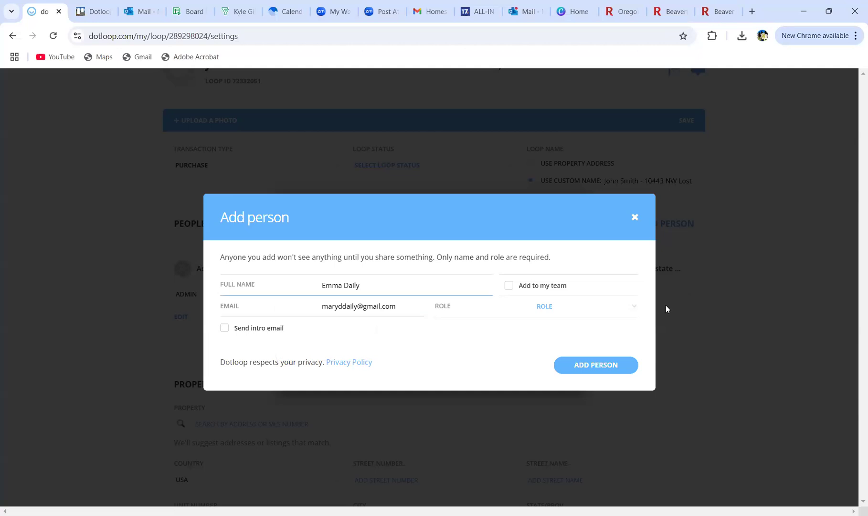
left_click(583, 307)
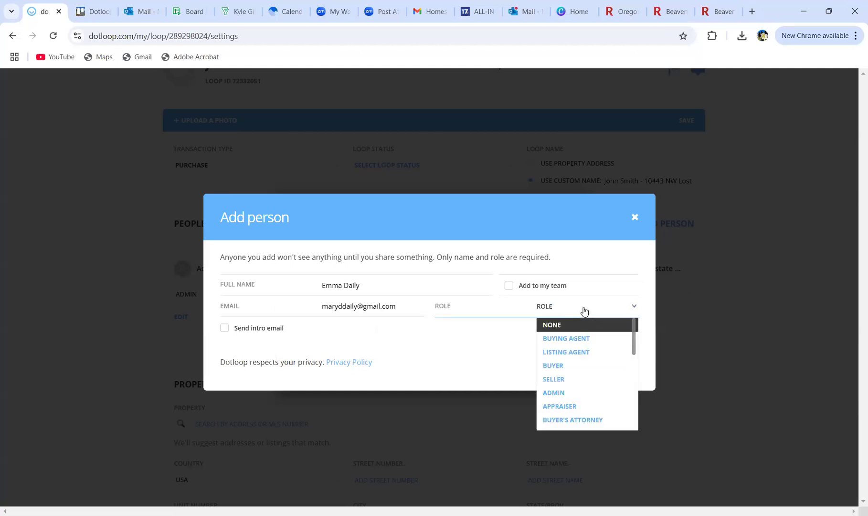
left_click(568, 366)
left_click(527, 407)
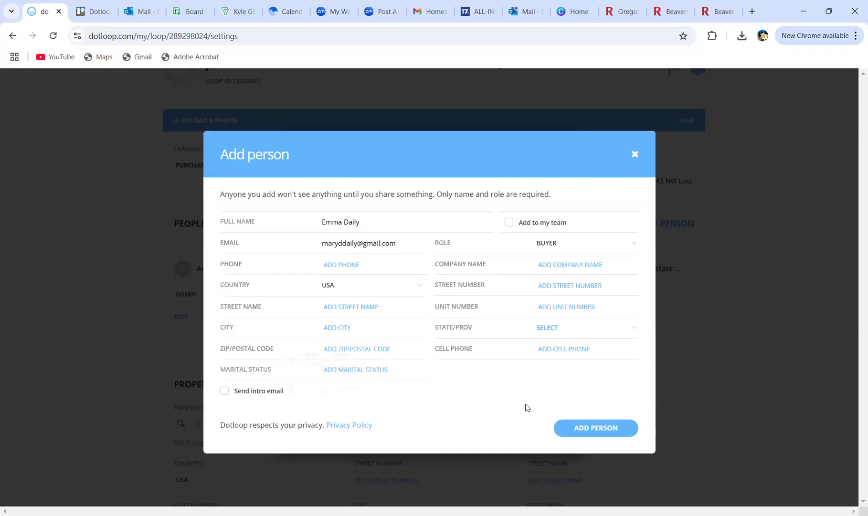
left_click(594, 433)
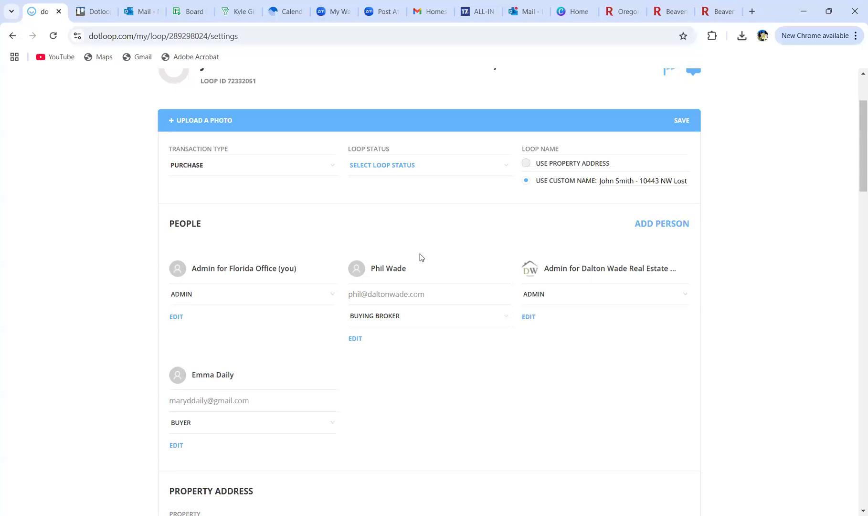
left_click(659, 224)
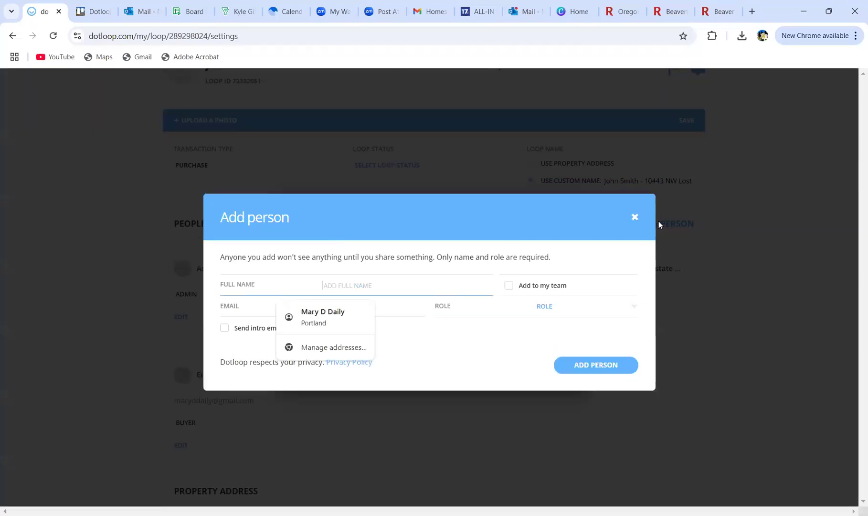
Step: Add a person by full name with the LOAN OFFICER role and no e-mail
type("J")
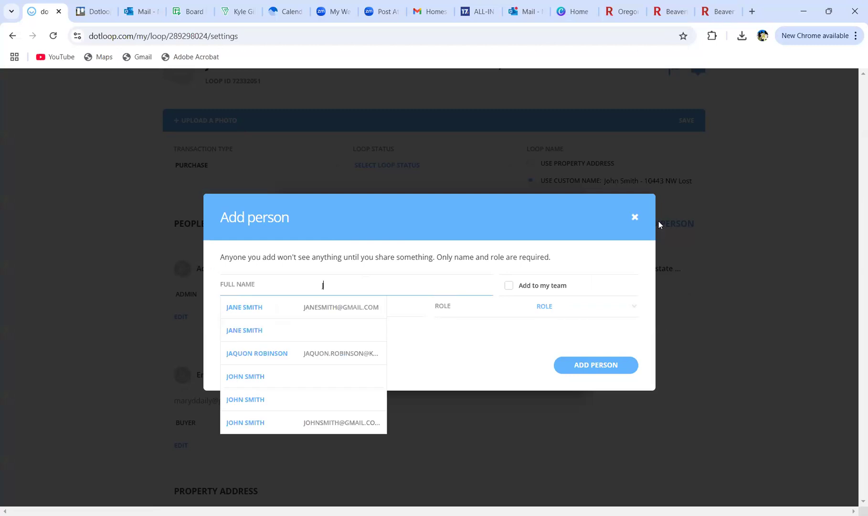
type("ane Doe")
left_click(552, 314)
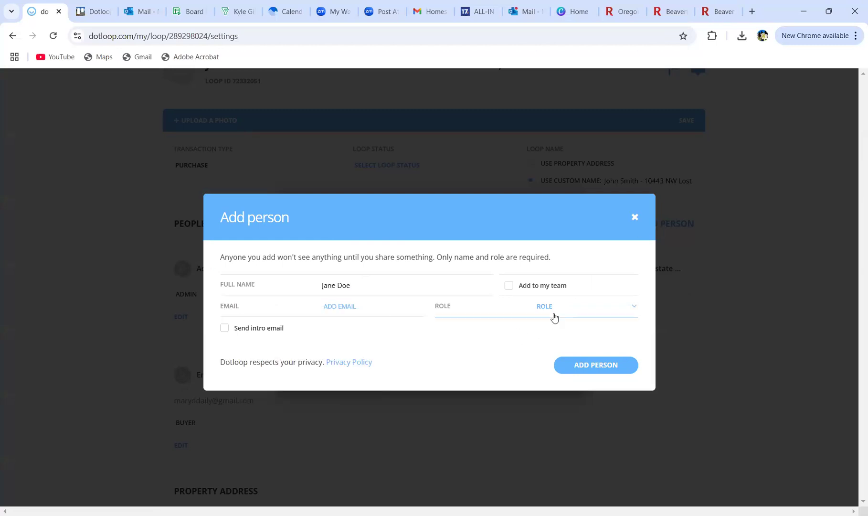
scroll(567, 355, "down", 3)
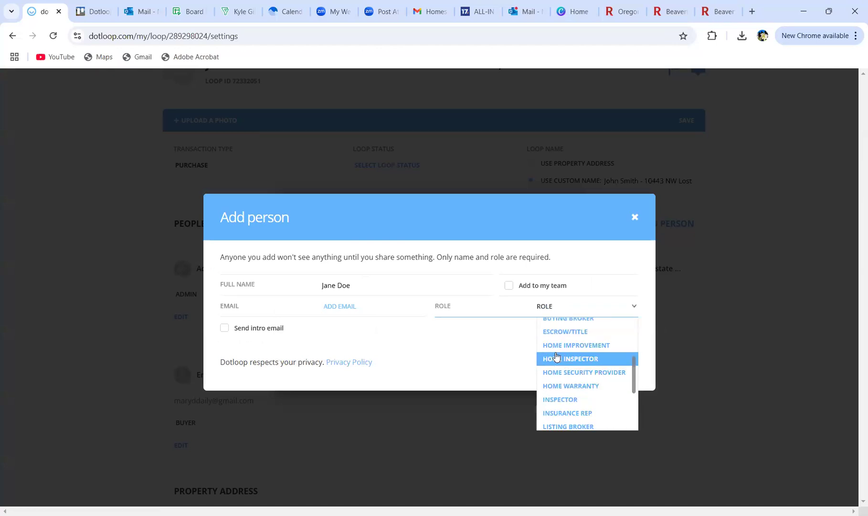
scroll(552, 363, "down", 2)
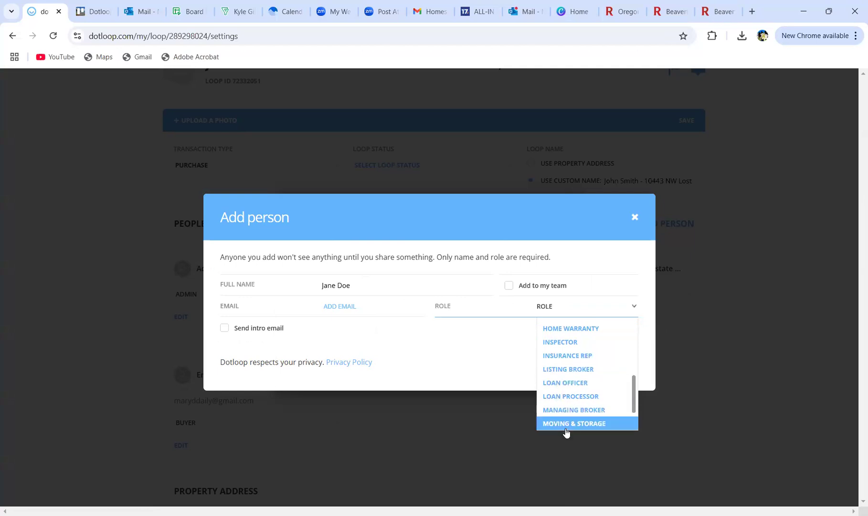
left_click(567, 382)
left_click(355, 242)
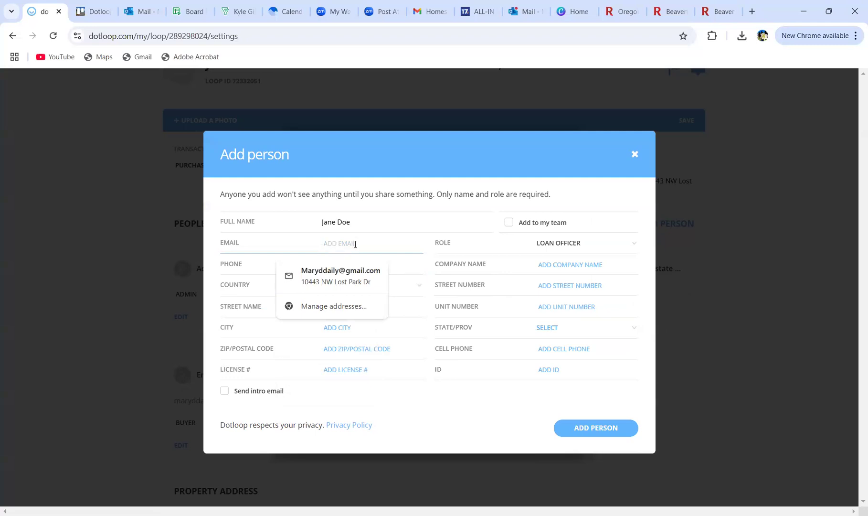
left_click(529, 403)
left_click(598, 435)
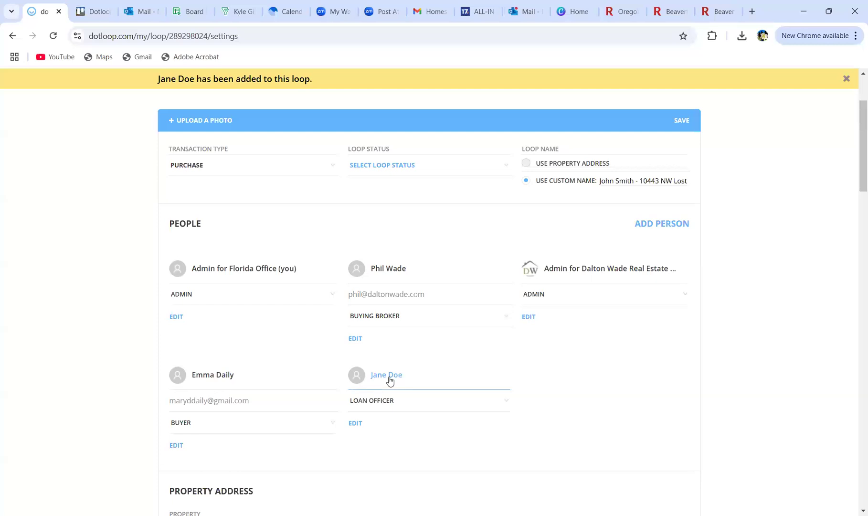
Step: Edit the loan officer's card to add their e-mail address and save
left_click(357, 421)
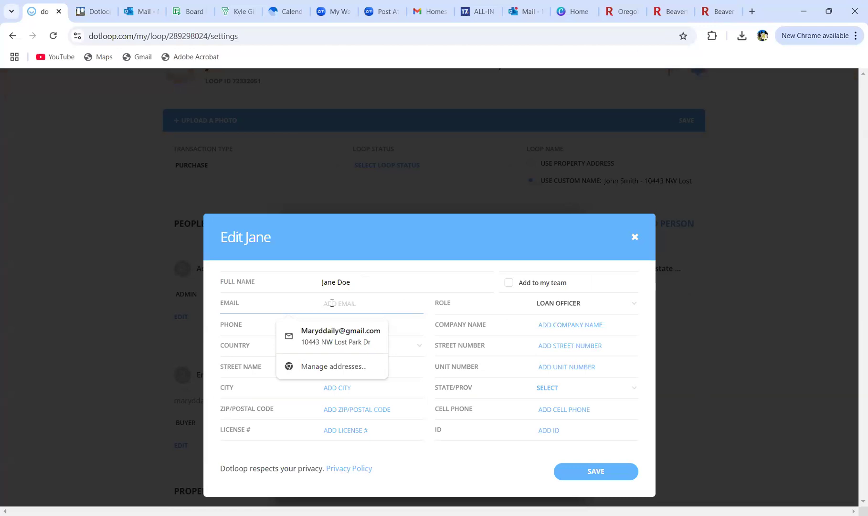
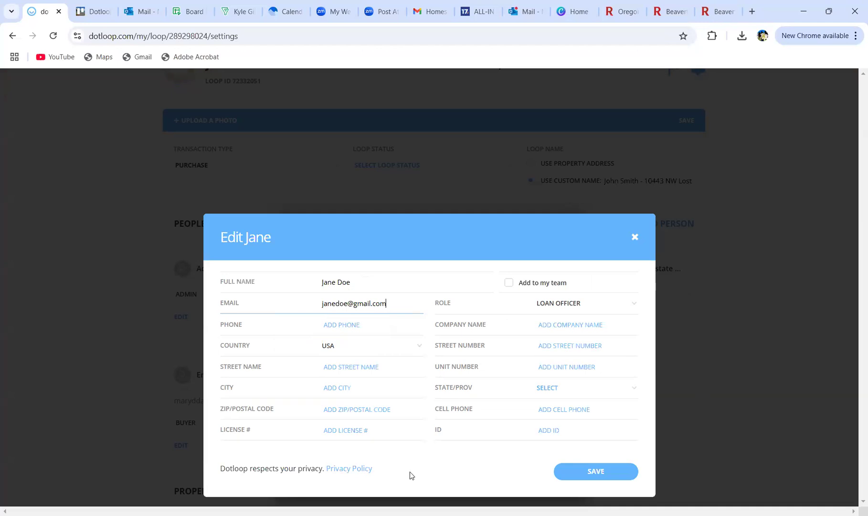
left_click(602, 472)
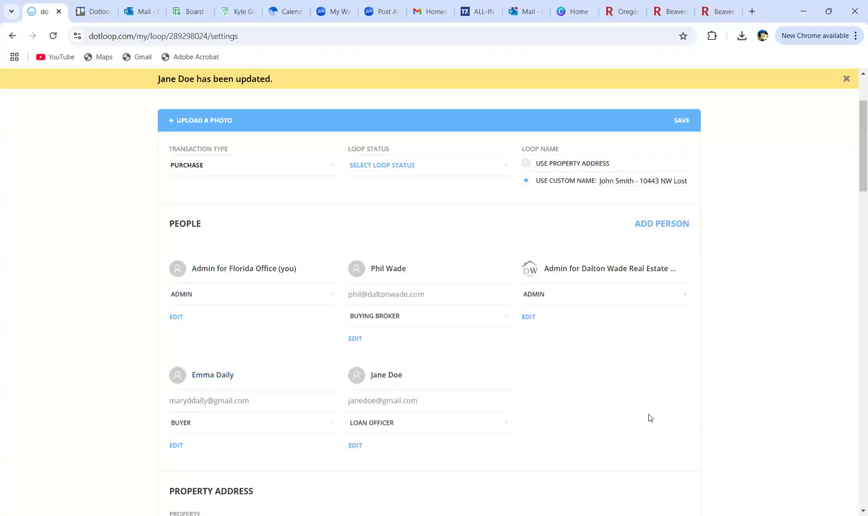
Step: Save the John Smith loop settings page and confirm the 'Save successful.' notice appears
scroll(576, 380, "down", 2)
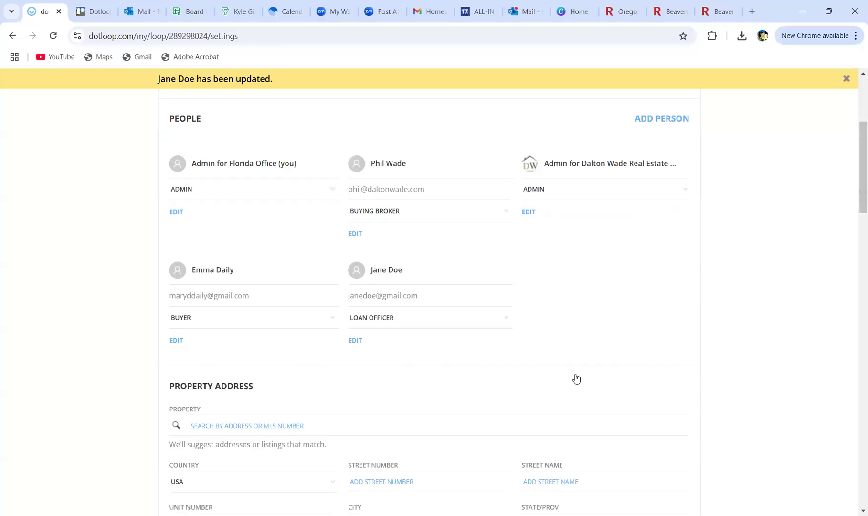
scroll(577, 378, "down", 3)
scroll(382, 283, "down", 3)
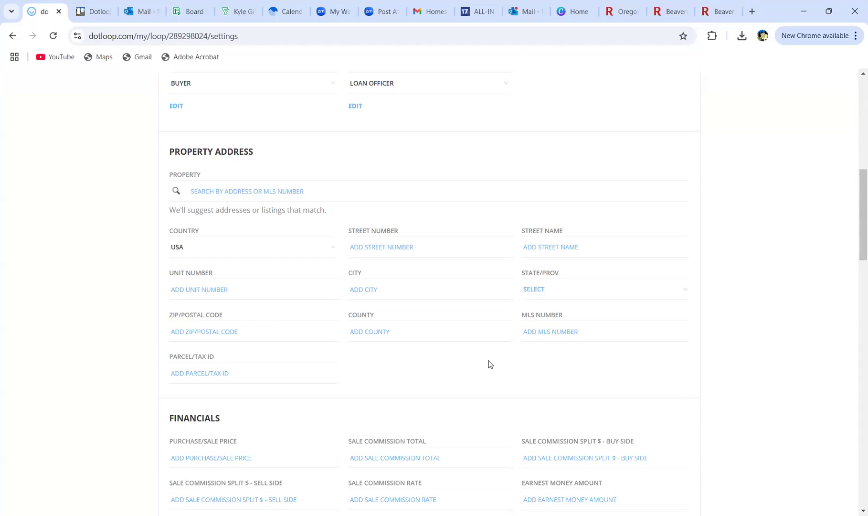
scroll(236, 259, "down", 1)
scroll(320, 379, "down", 6)
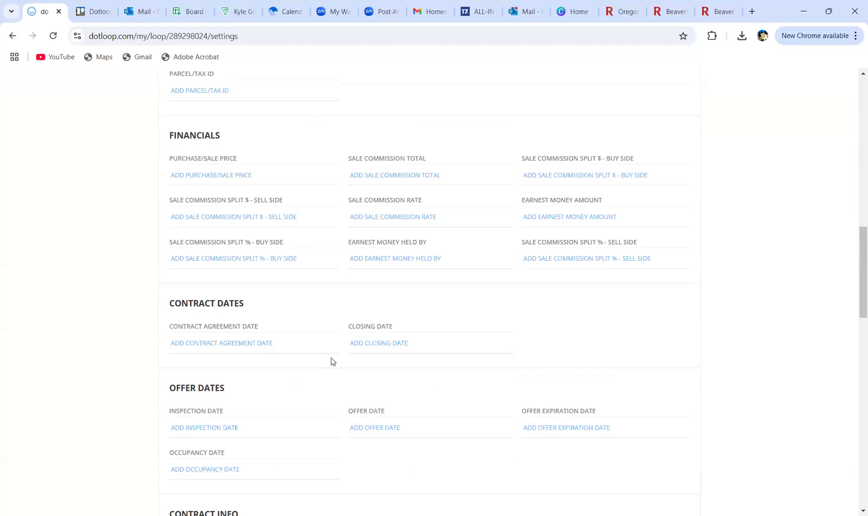
scroll(330, 361, "down", 13)
scroll(333, 361, "down", 1)
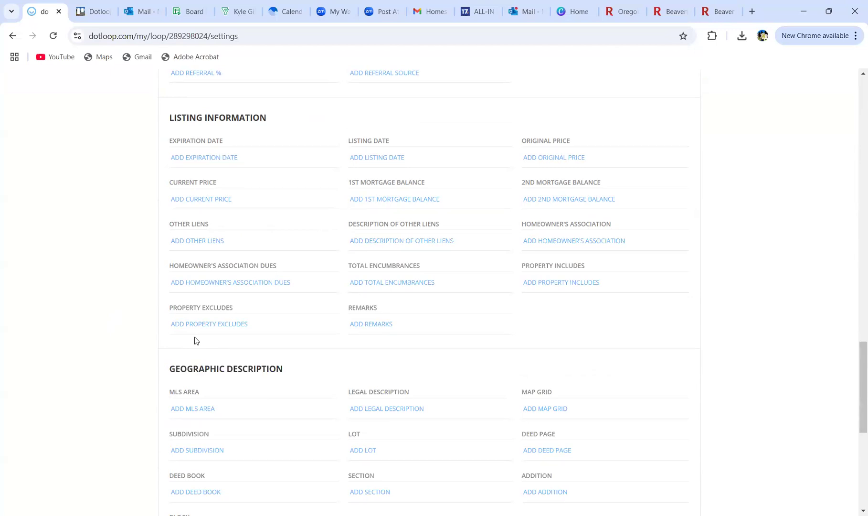
scroll(229, 316, "down", 5)
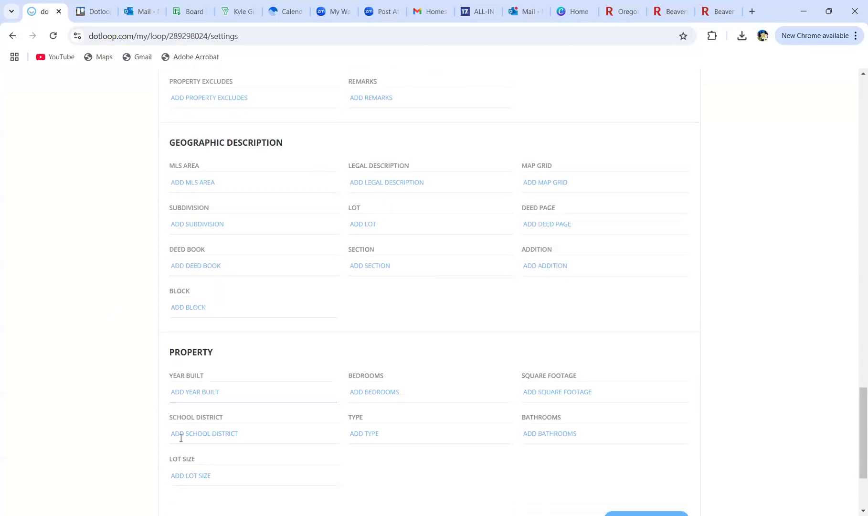
scroll(181, 438, "down", 3)
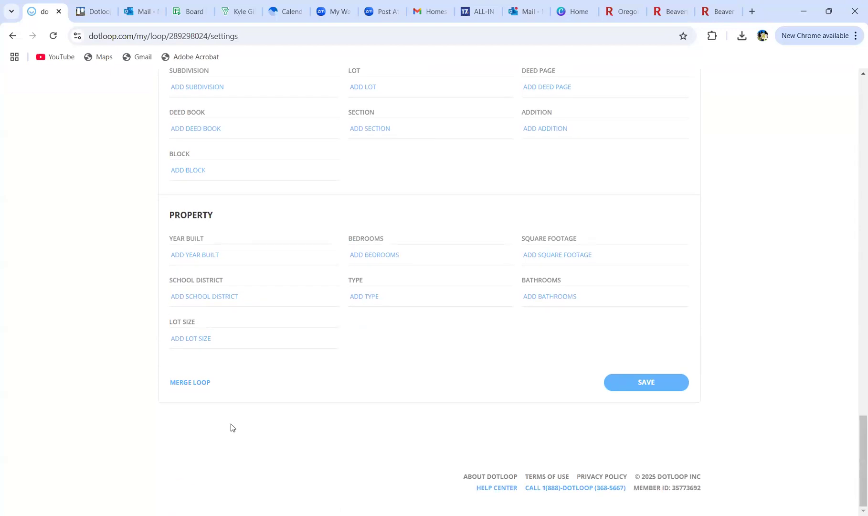
left_click(652, 384)
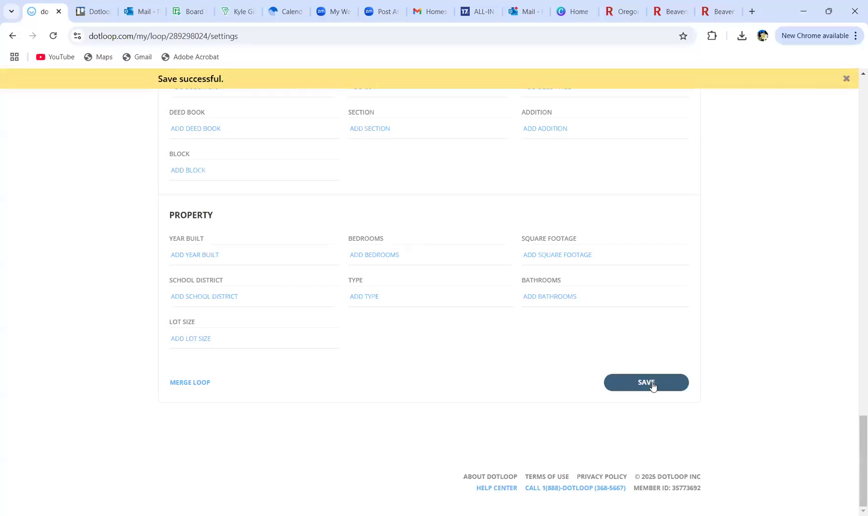
scroll(477, 419, "up", 20)
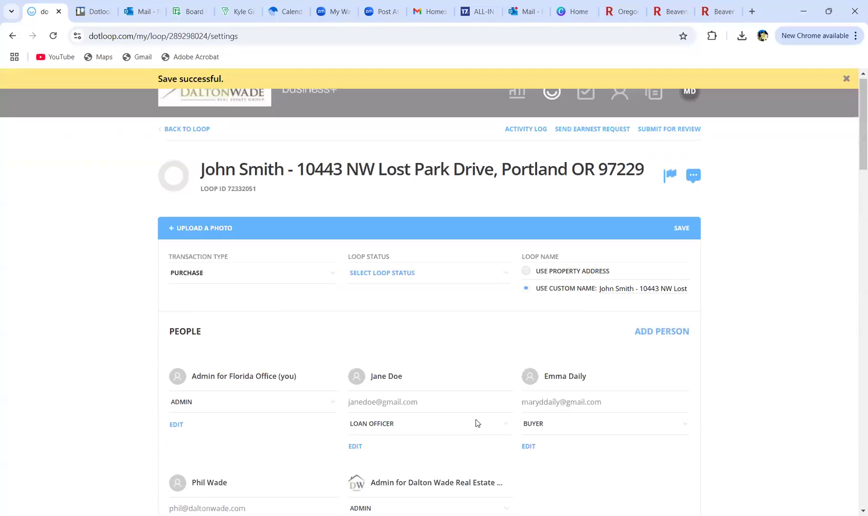
Step: Go BACK TO LOOP and review the Documents list's required and optional placeholders
left_click(176, 135)
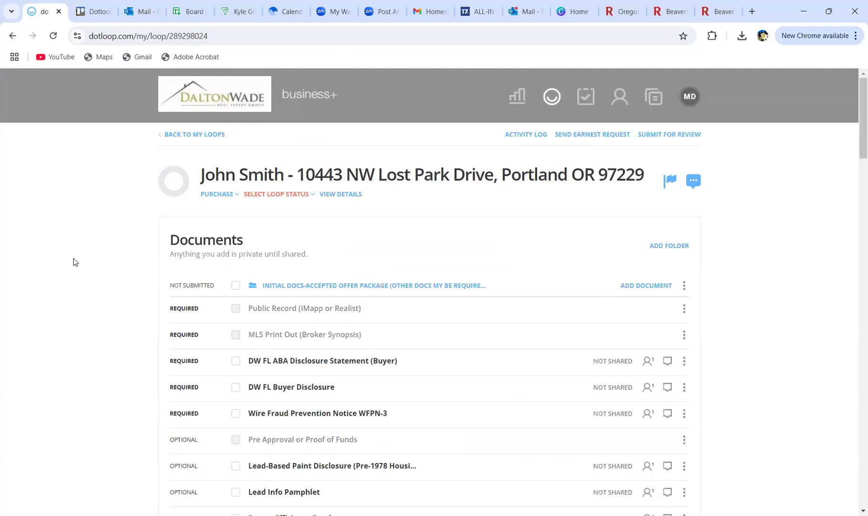
scroll(67, 261, "down", 1)
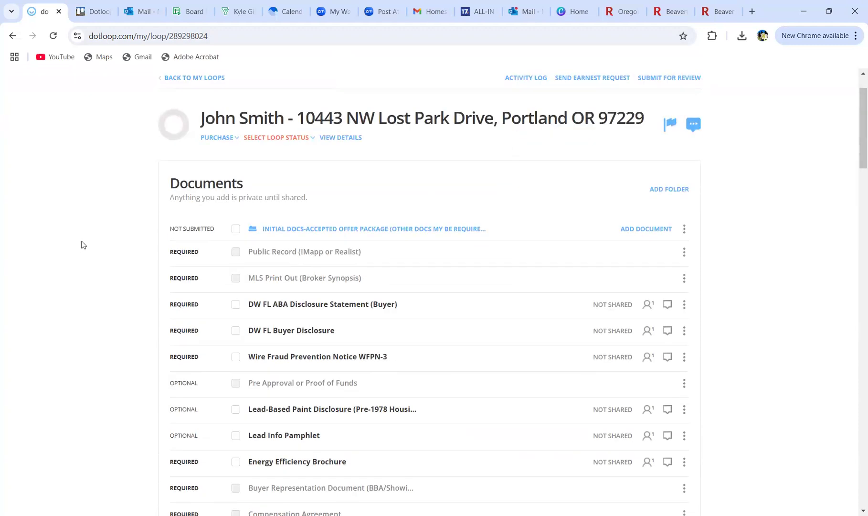
scroll(84, 244, "down", 5)
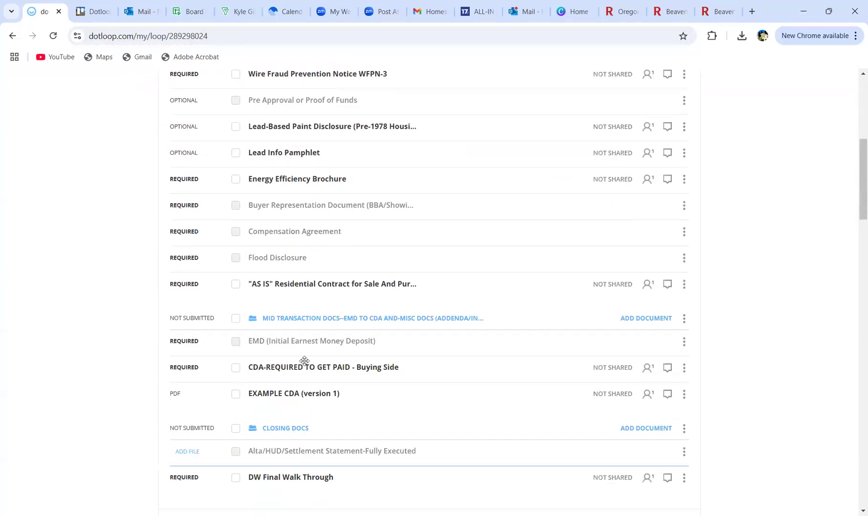
scroll(321, 304, "up", 4)
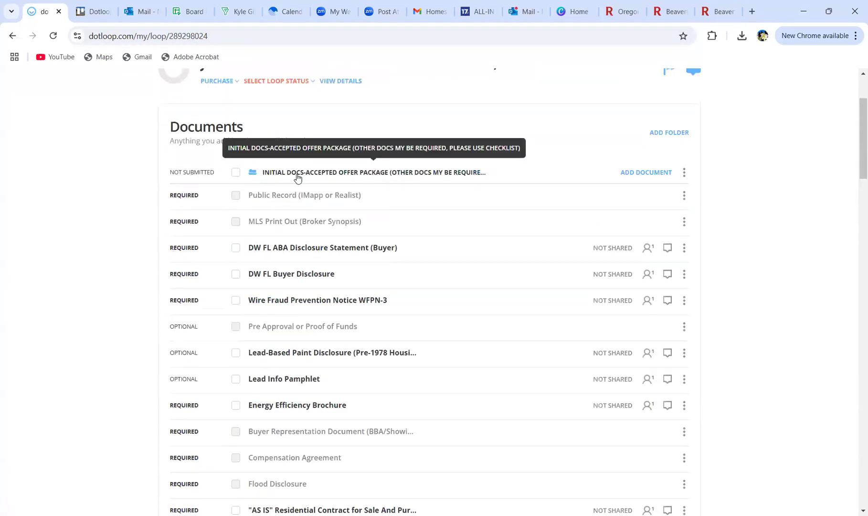
scroll(286, 176, "down", 2)
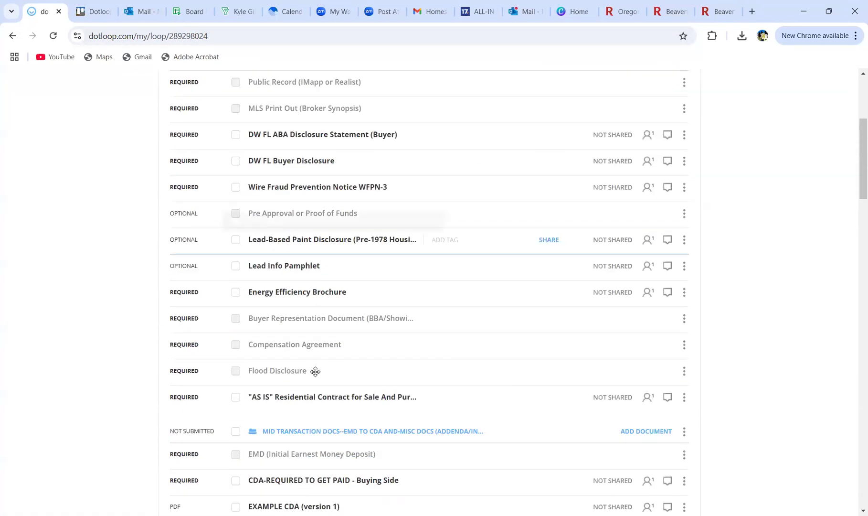
scroll(334, 205, "up", 1)
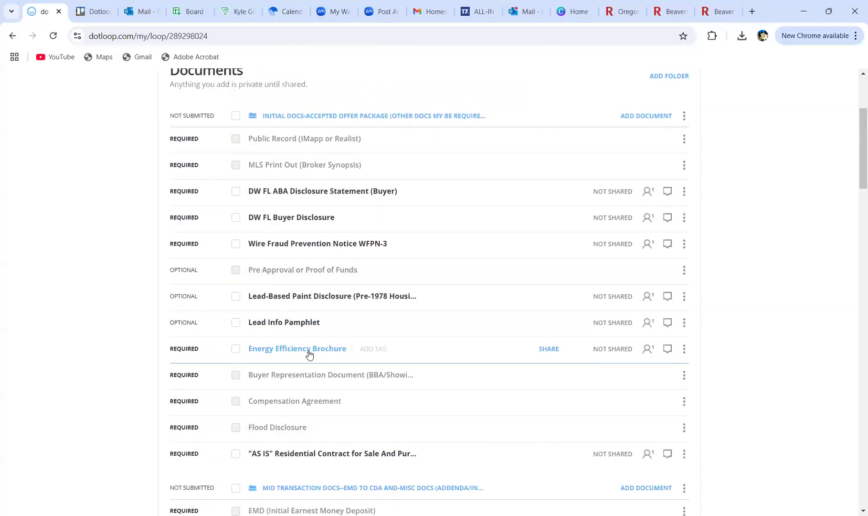
scroll(294, 348, "down", 3)
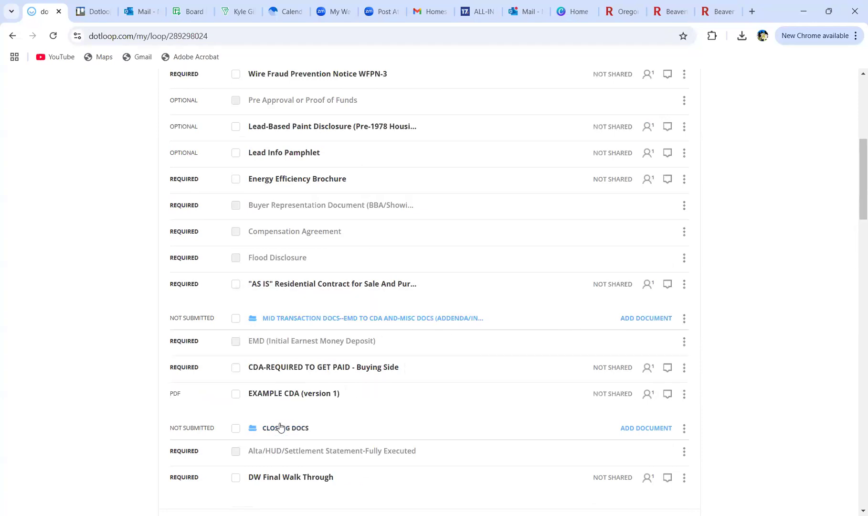
scroll(281, 428, "down", 1)
scroll(281, 427, "down", 1)
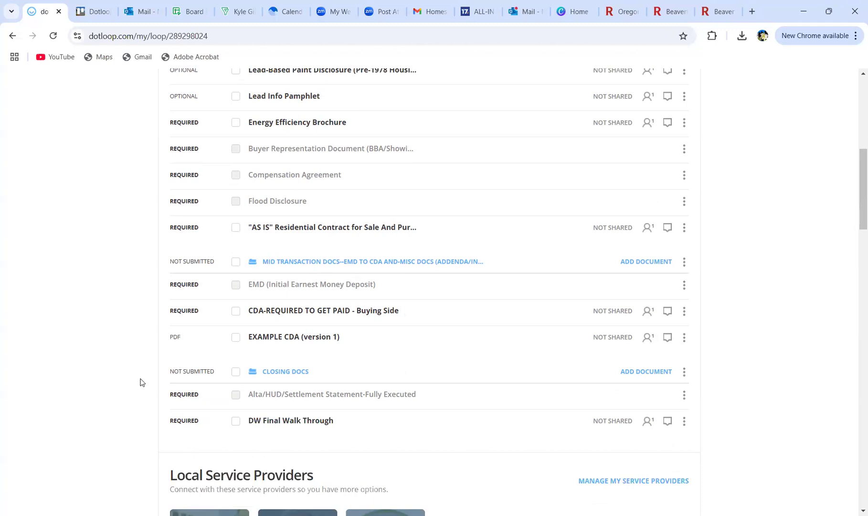
scroll(140, 382, "up", 5)
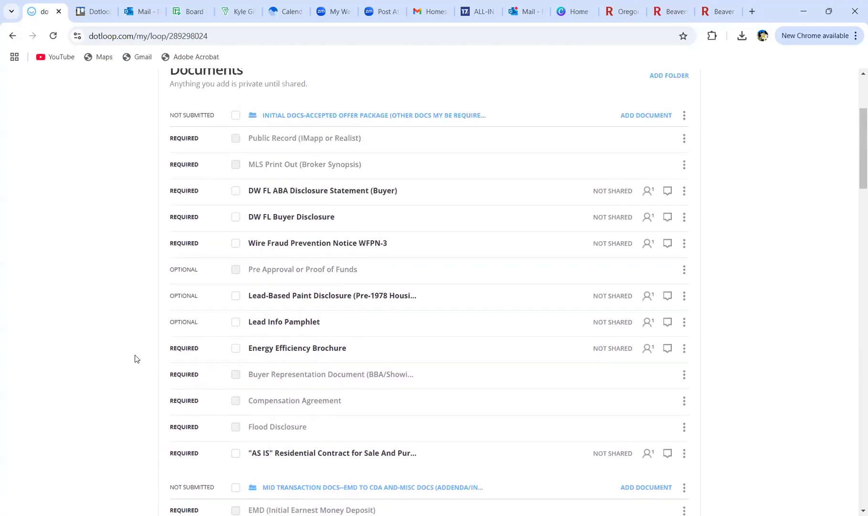
scroll(135, 359, "up", 3)
scroll(135, 359, "down", 2)
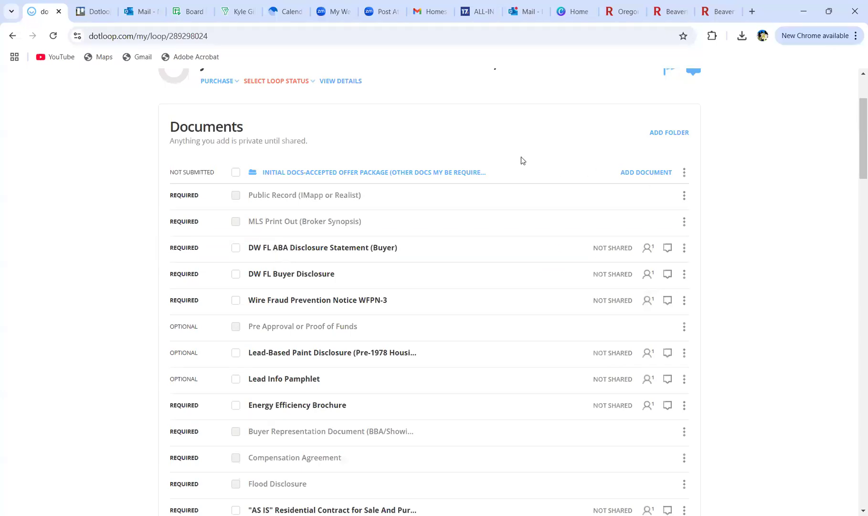
scroll(327, 228, "up", 1)
scroll(327, 228, "down", 1)
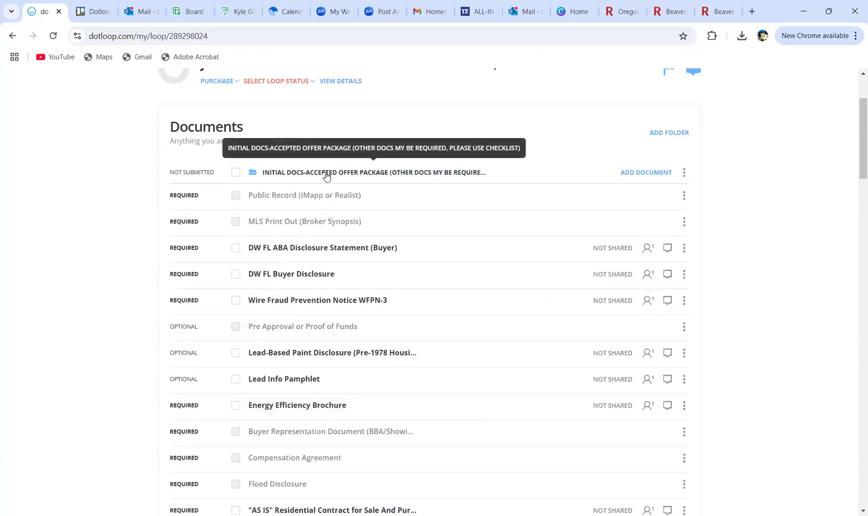
scroll(326, 176, "down", 1)
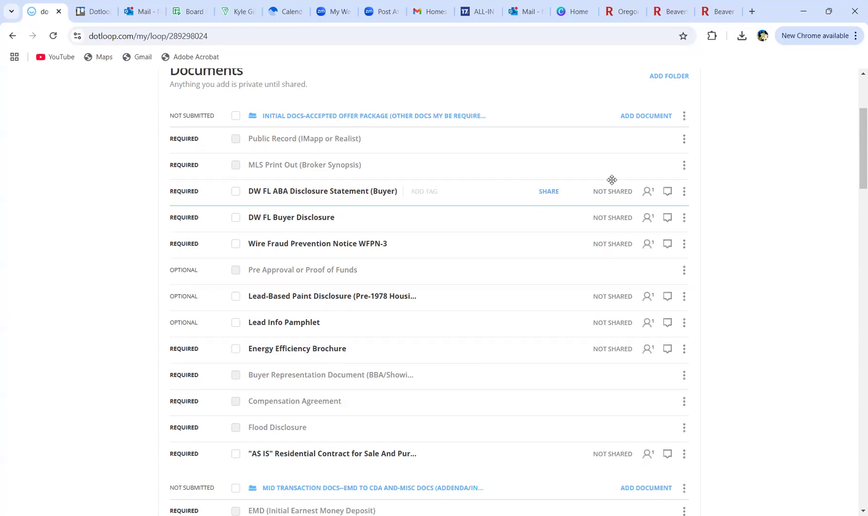
scroll(584, 155, "up", 1)
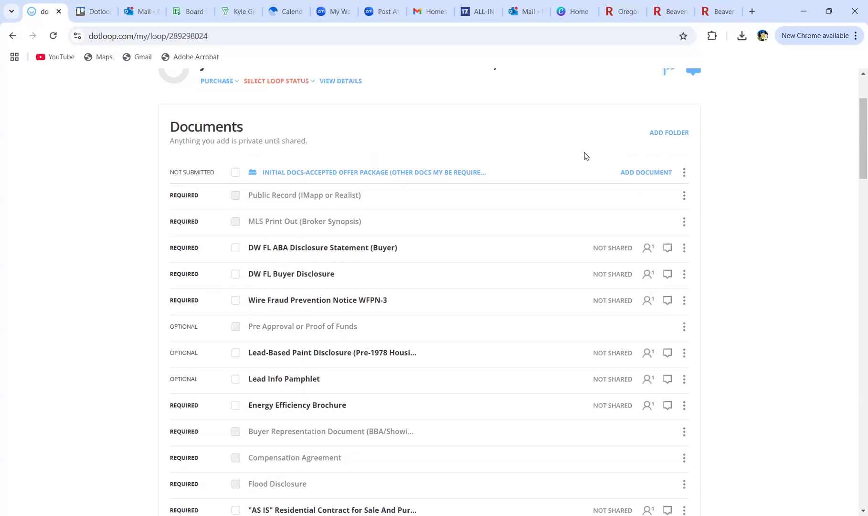
scroll(580, 181, "up", 3)
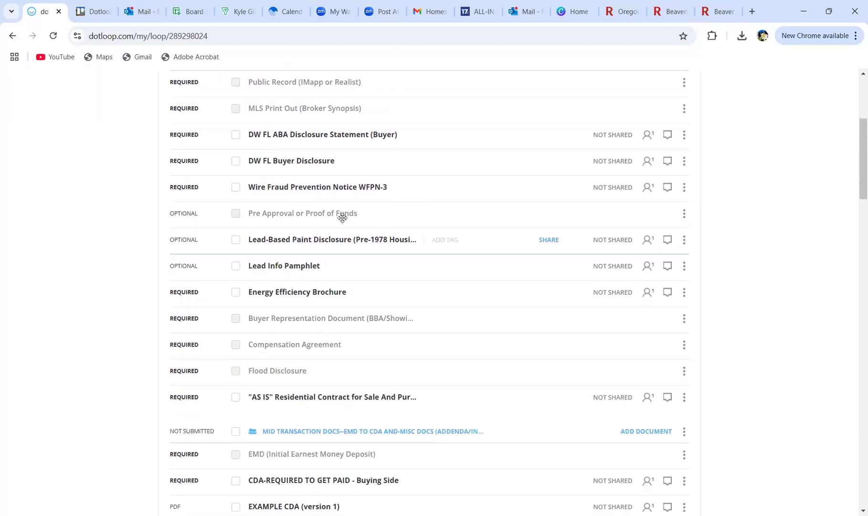
scroll(293, 380, "down", 3)
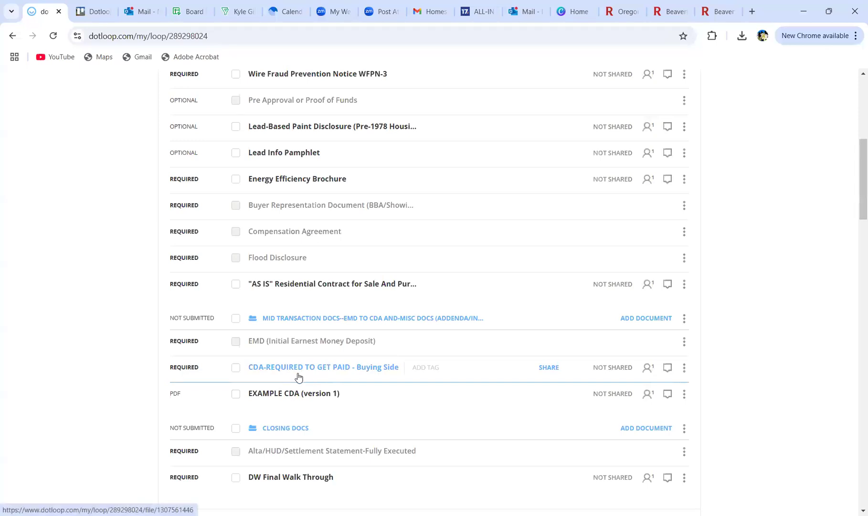
scroll(302, 420, "up", 1)
scroll(294, 453, "down", 3)
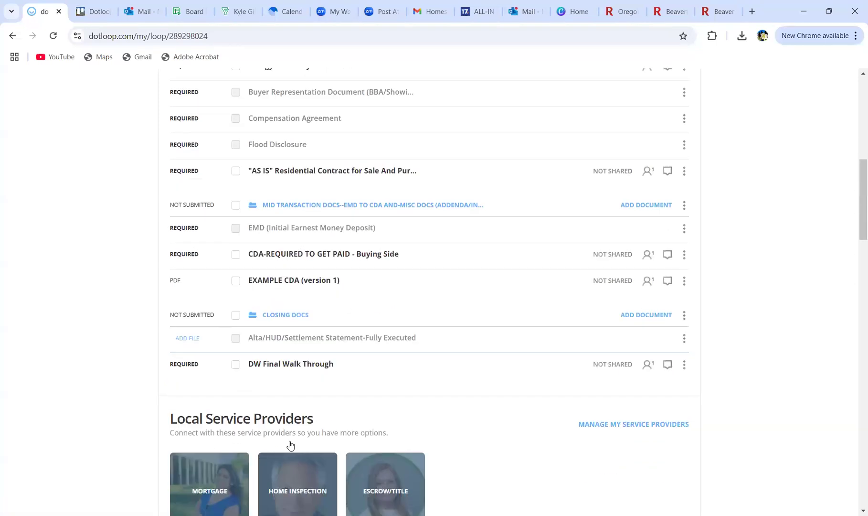
scroll(337, 364, "up", 10)
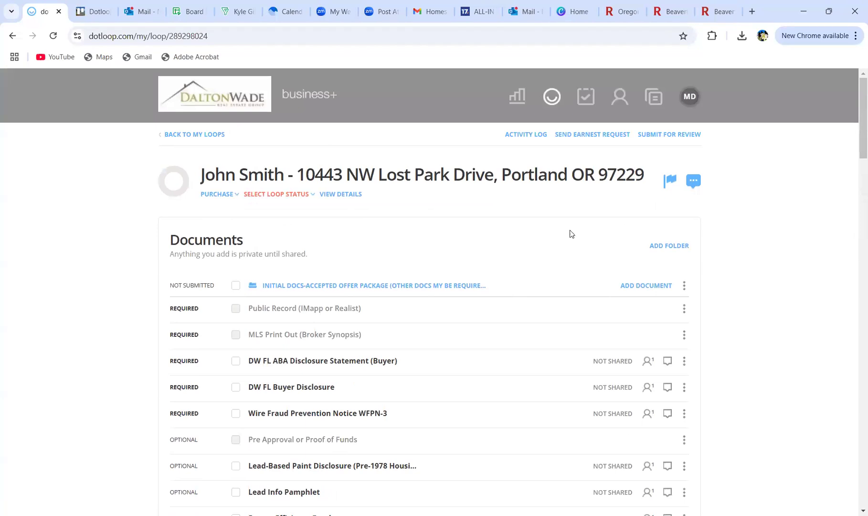
Step: Choose ADD FILE from COMPUTER on the MLS Print Out (Broker Synopsis) row
scroll(569, 233, "down", 3)
scroll(568, 230, "up", 3)
scroll(120, 322, "down", 3)
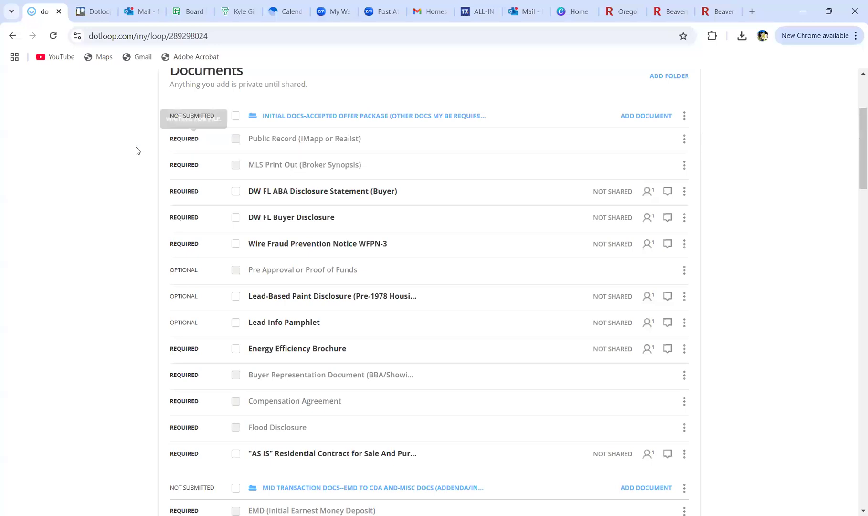
left_click_drag(177, 146, 218, 127)
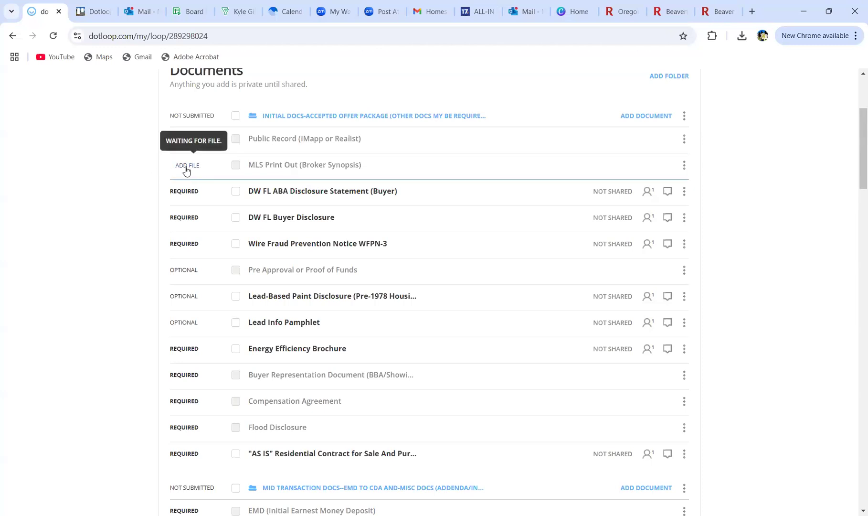
left_click(183, 167)
left_click(179, 179)
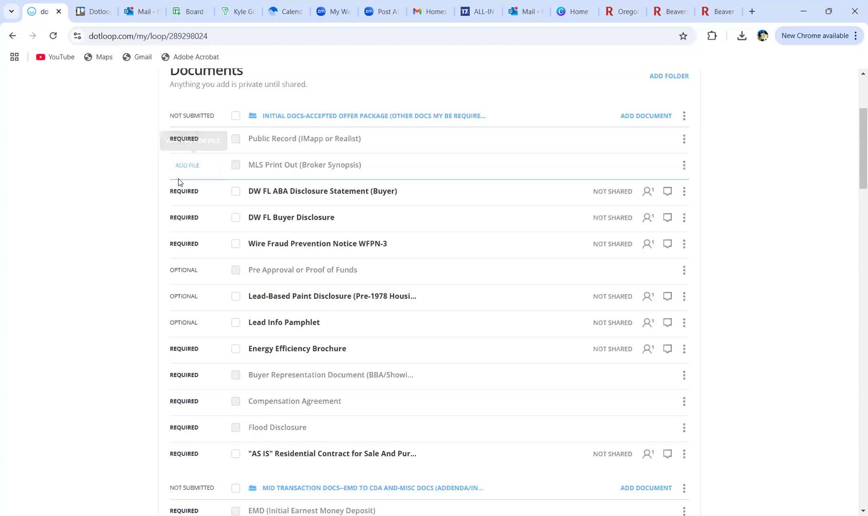
scroll(253, 159, "down", 4)
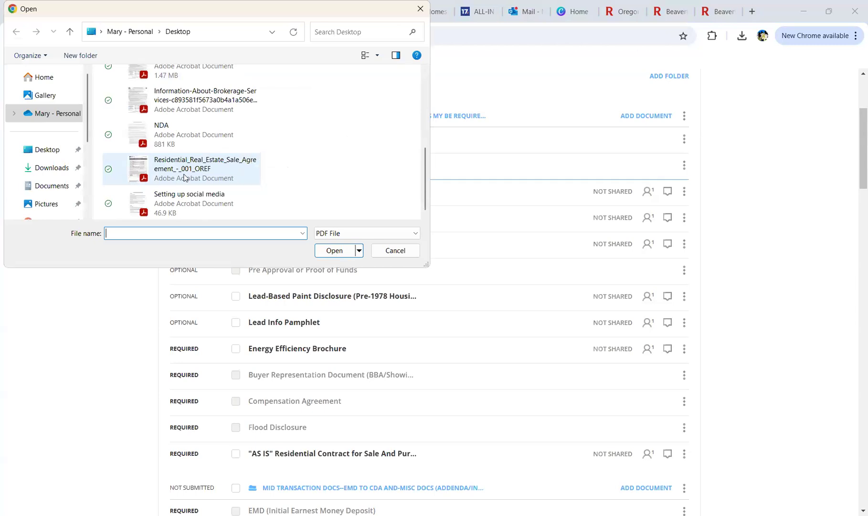
Step: Upload the Desktop file 'Setting up social media' into the MLS Print Out placeholder
left_click(184, 177)
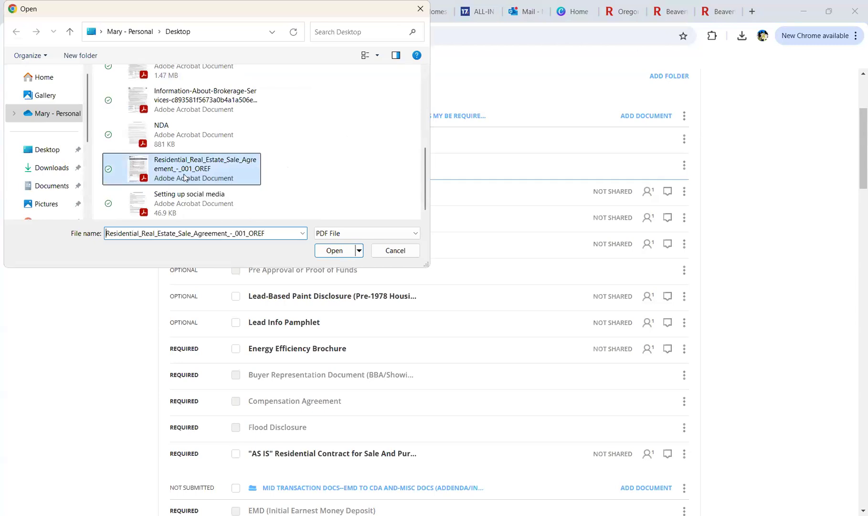
left_click(173, 210)
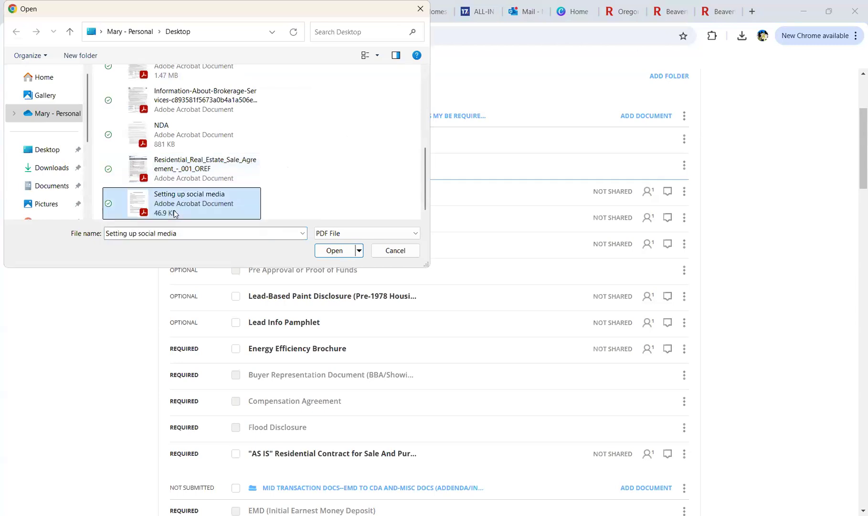
left_click(326, 251)
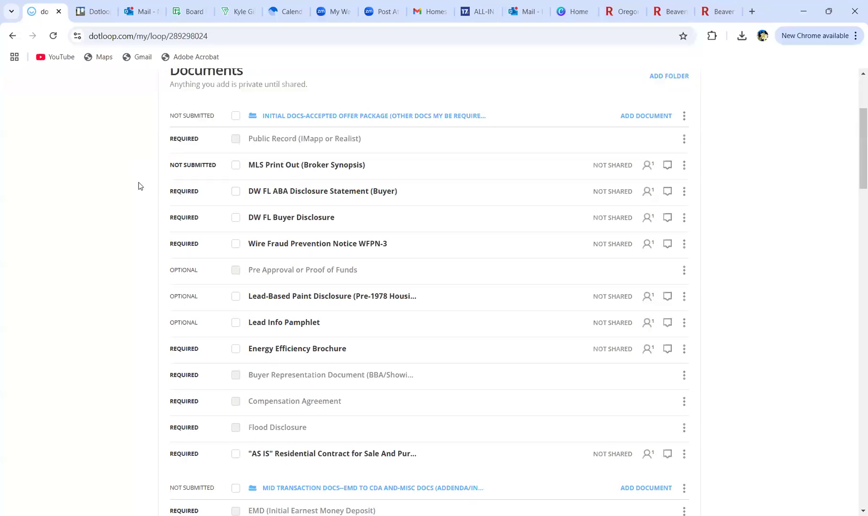
Step: Show the COMPUTER / TEMPLATES add-file options for the Buyer Representation Document row
scroll(142, 186, "down", 2)
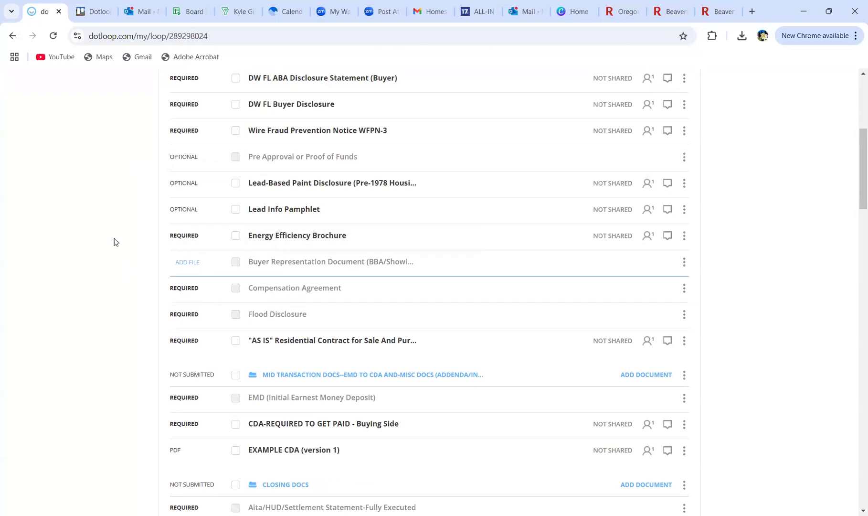
left_click(181, 262)
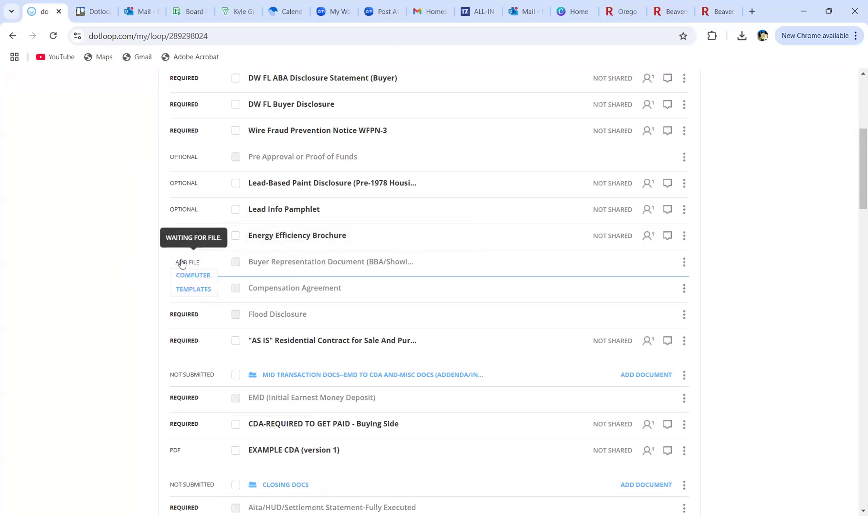
Step: Copy the EBBA-7TB Exclusive Buyer Brokerage Agreement template from New Documents into the placeholder
left_click(182, 290)
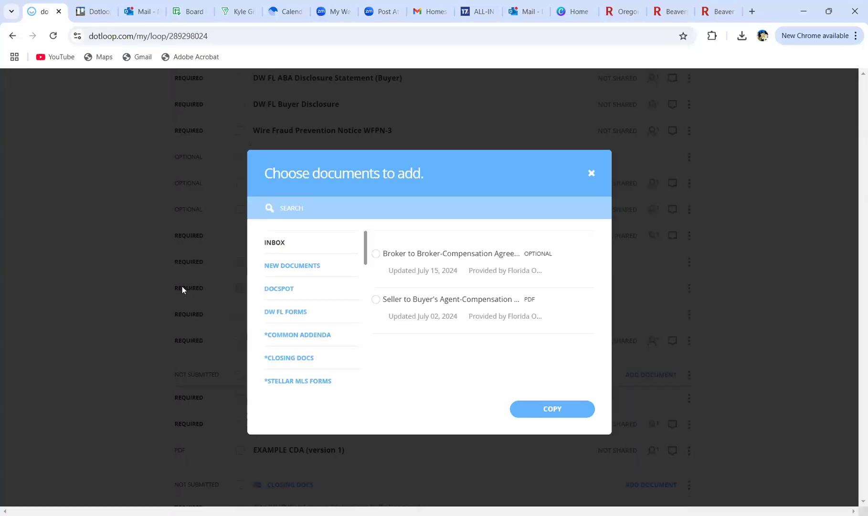
left_click(294, 270)
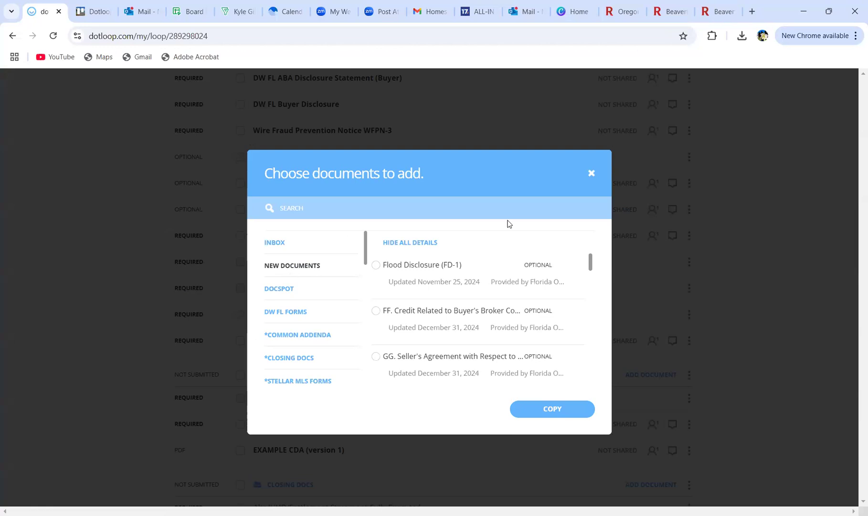
left_click(410, 207)
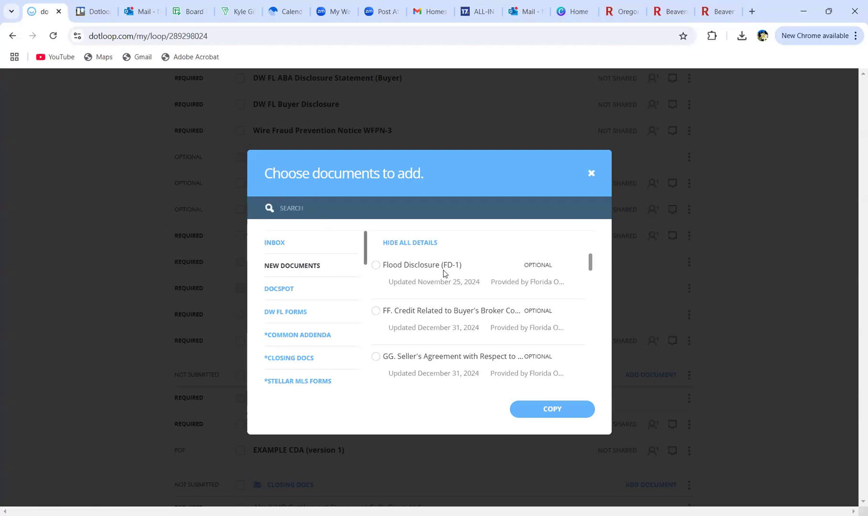
scroll(443, 270, "down", 2)
scroll(444, 270, "down", 4)
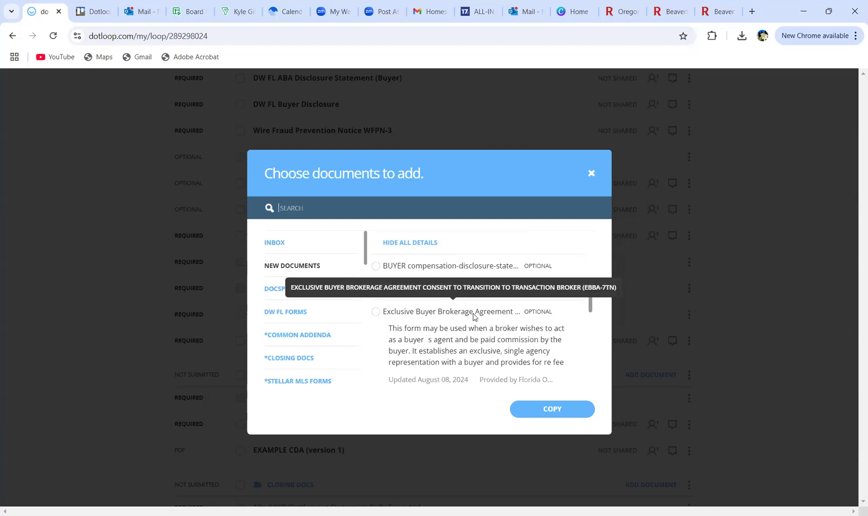
scroll(475, 325, "down", 1)
scroll(477, 351, "down", 1)
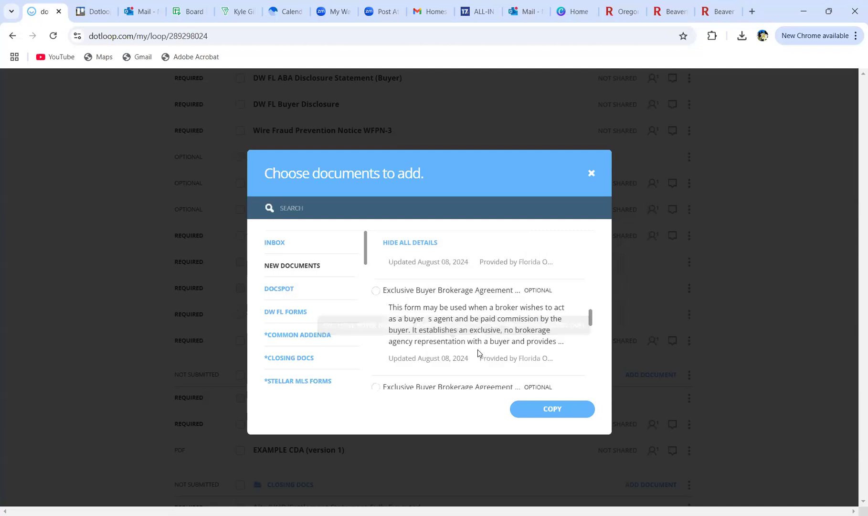
scroll(477, 351, "down", 1)
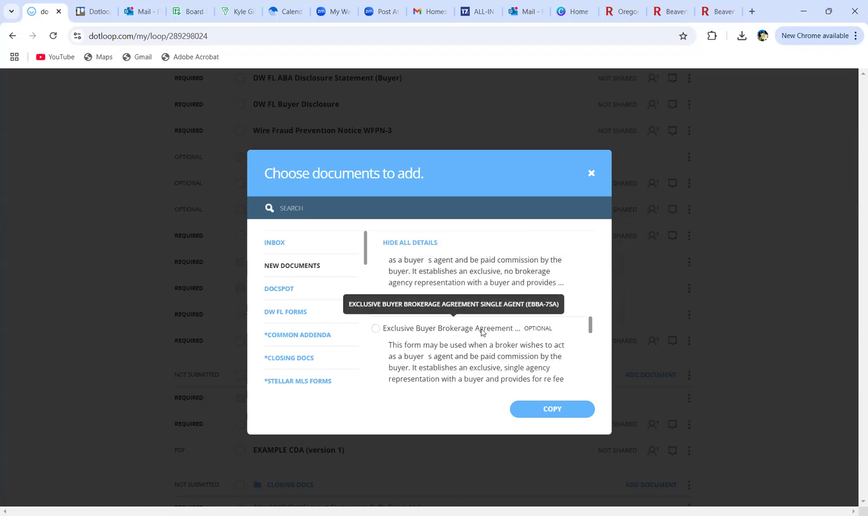
scroll(482, 331, "down", 1)
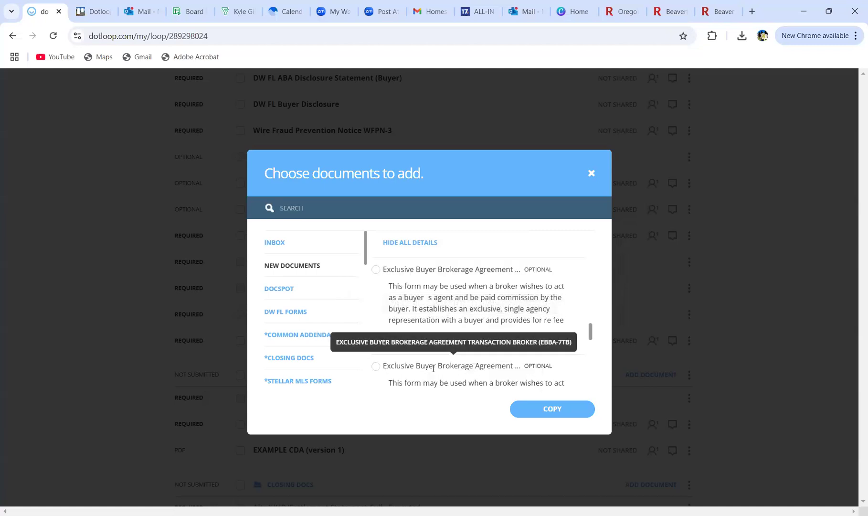
scroll(433, 368, "down", 1)
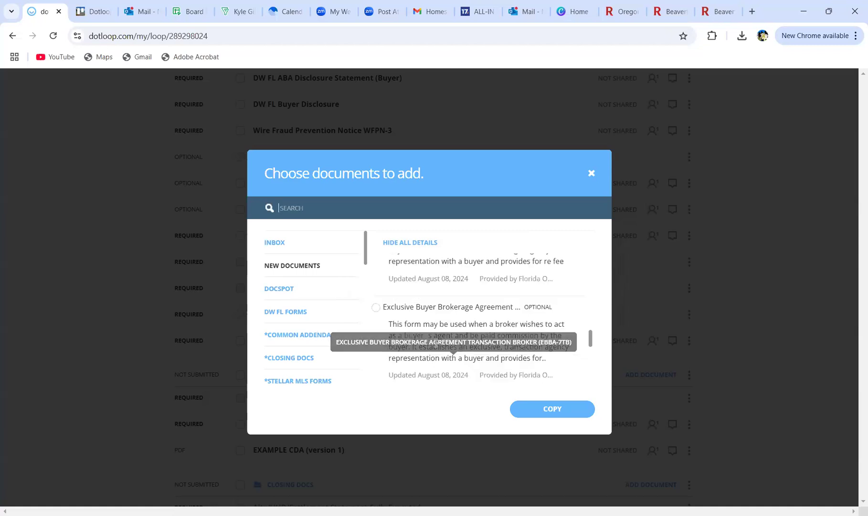
left_click(376, 307)
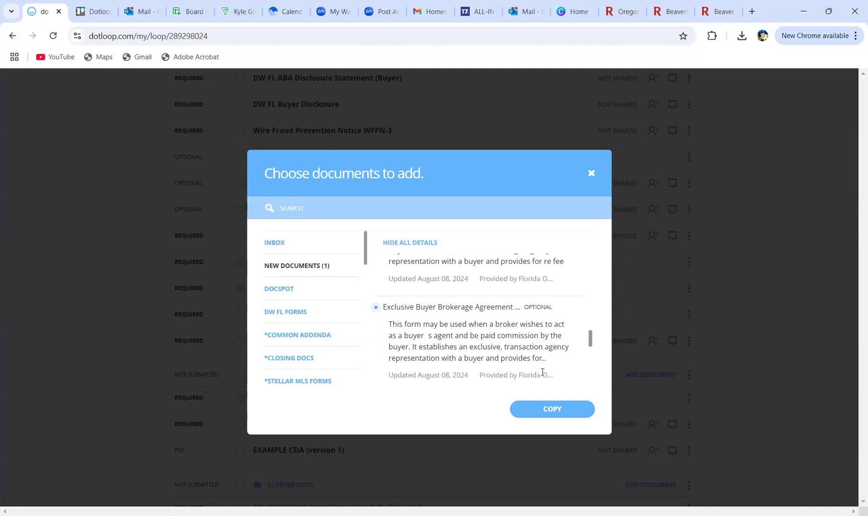
left_click(550, 409)
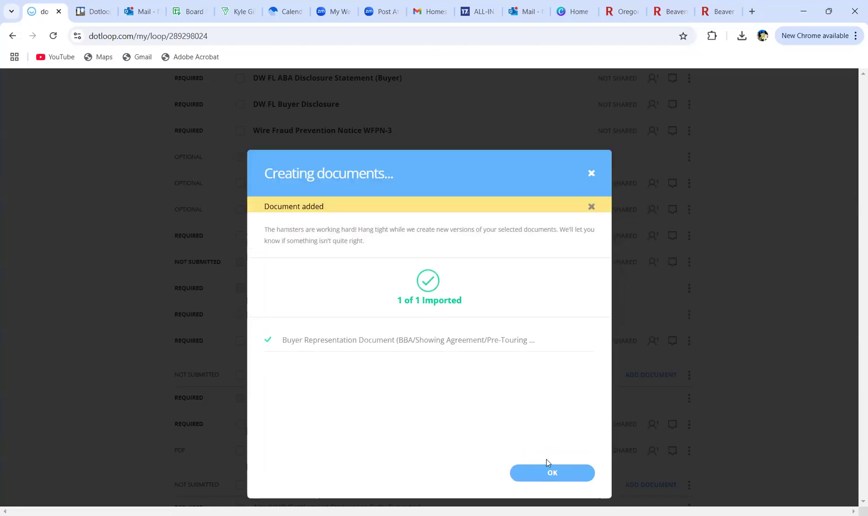
Step: Dismiss the import confirmation and open the new Buyer Representation Document
left_click(544, 474)
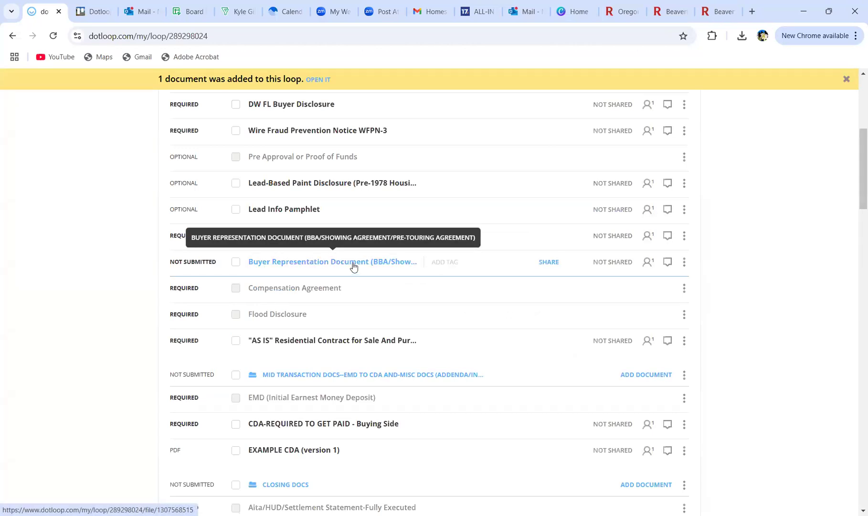
left_click(326, 262)
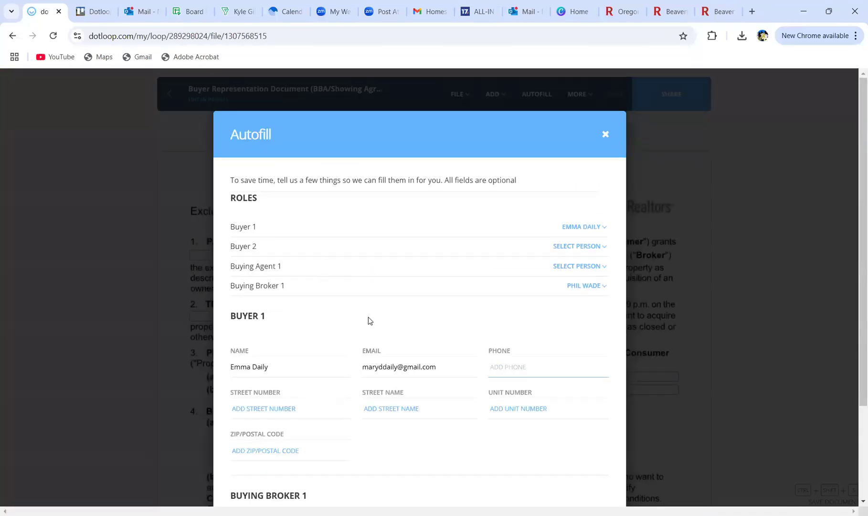
scroll(369, 316, "down", 3)
Step: Autofill the buyer's and broker's names into the agreement's Parties section
left_click(567, 486)
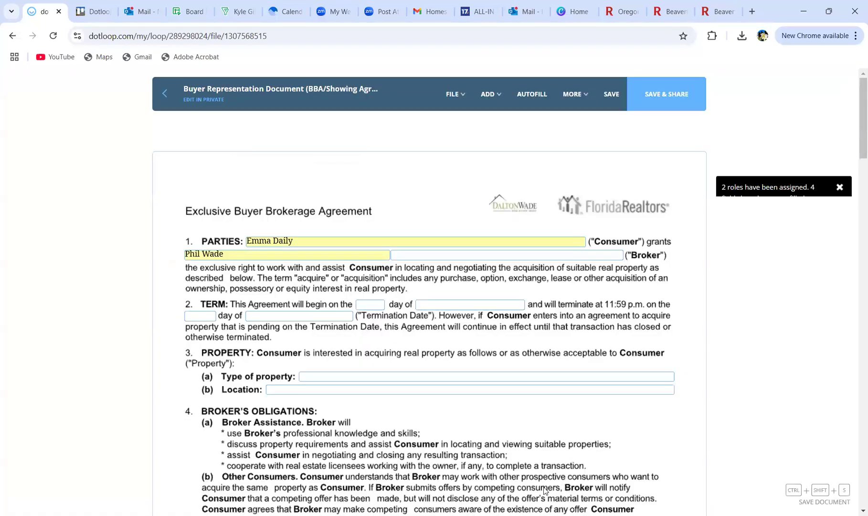
scroll(171, 312, "down", 5)
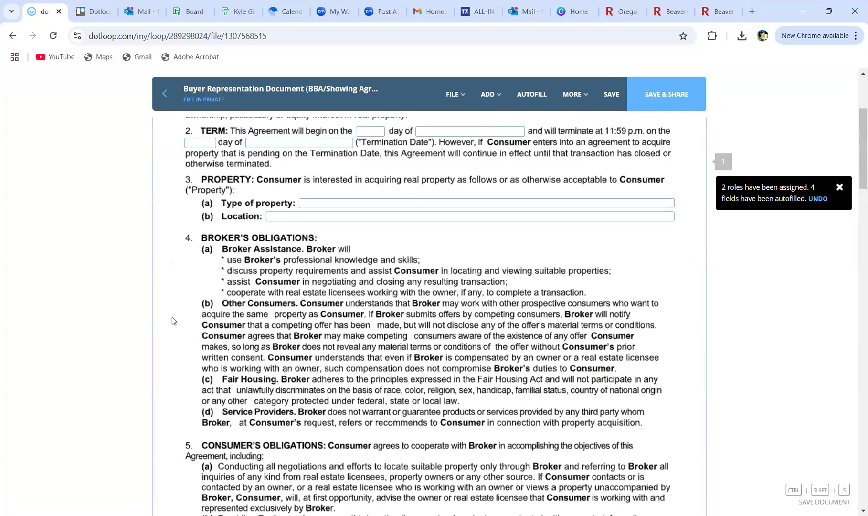
scroll(172, 320, "down", 5)
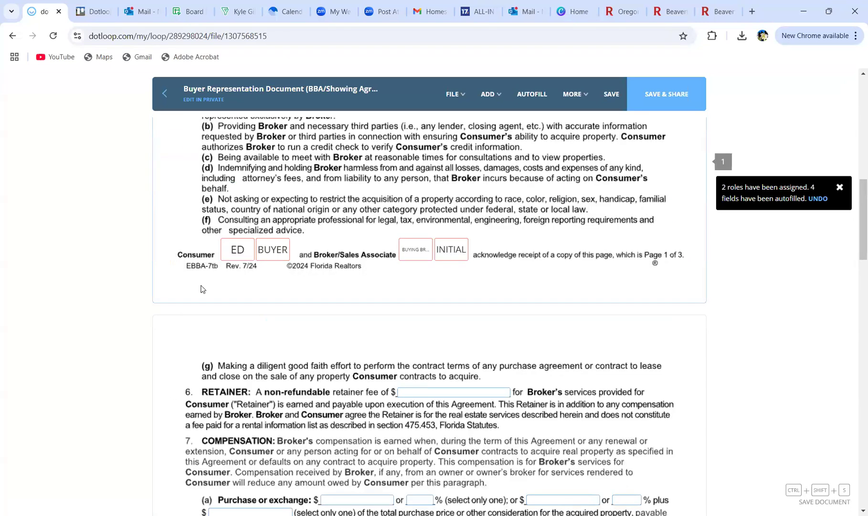
scroll(323, 324, "up", 9)
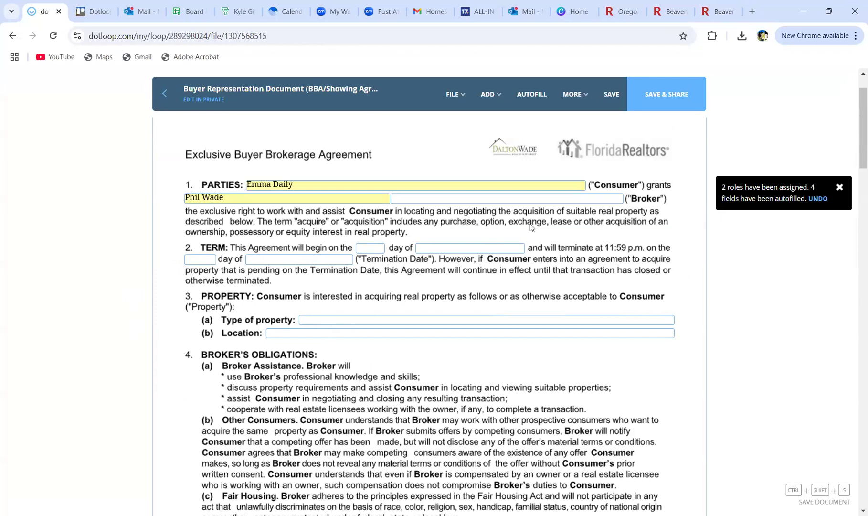
Step: Click into the TERM start date, then the property Location and Type of property fields
left_click(501, 246)
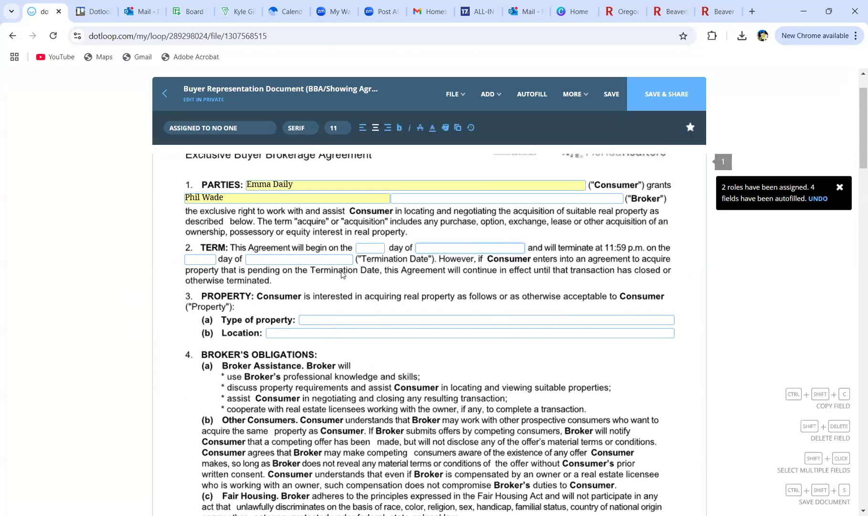
left_click(365, 247)
scroll(355, 315, "down", 2)
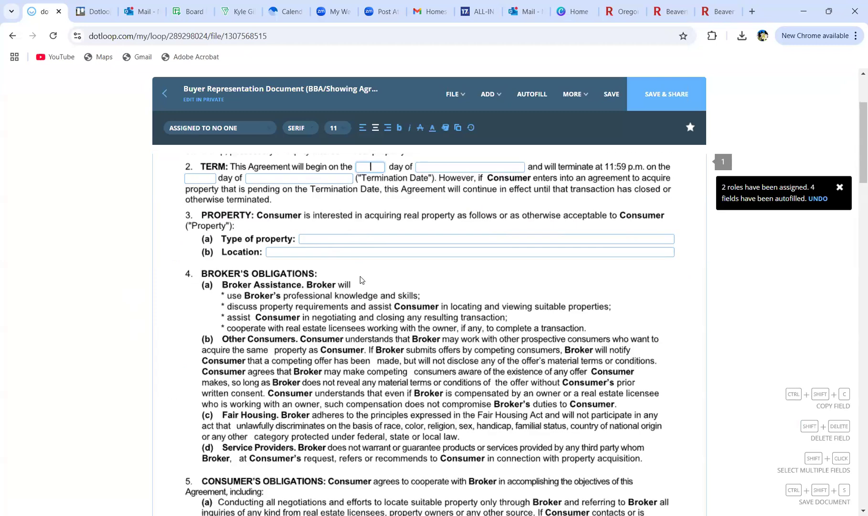
left_click(357, 220)
left_click(370, 207)
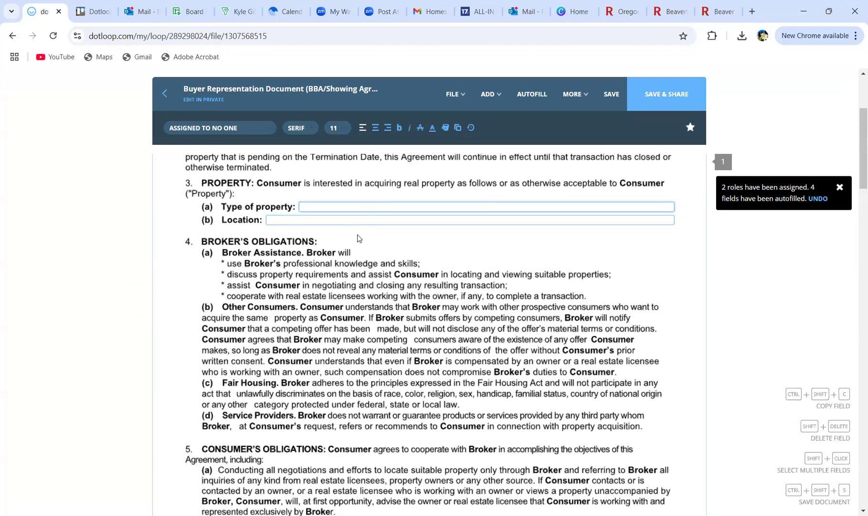
scroll(359, 237, "down", 2)
scroll(343, 255, "up", 3)
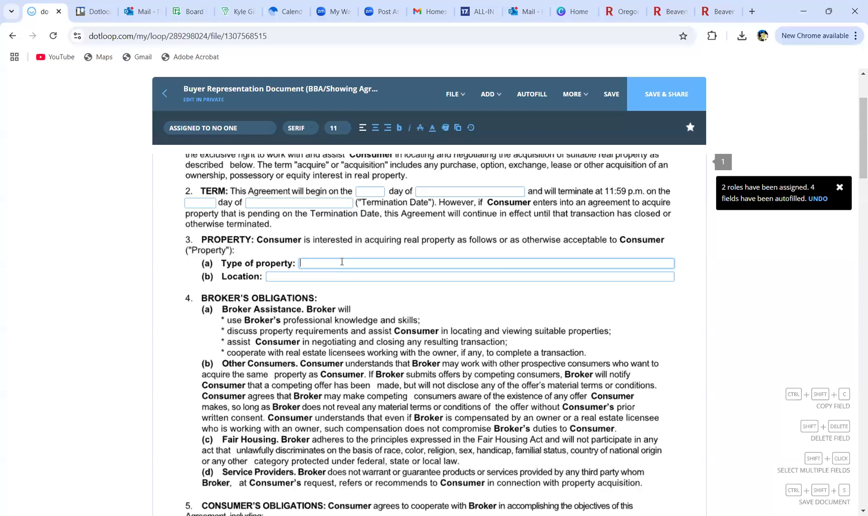
Step: Type 'dthsdrhdrthdrhd' into Type of property and set its font size to 8 point
type("dthsdrhdrthdrhd")
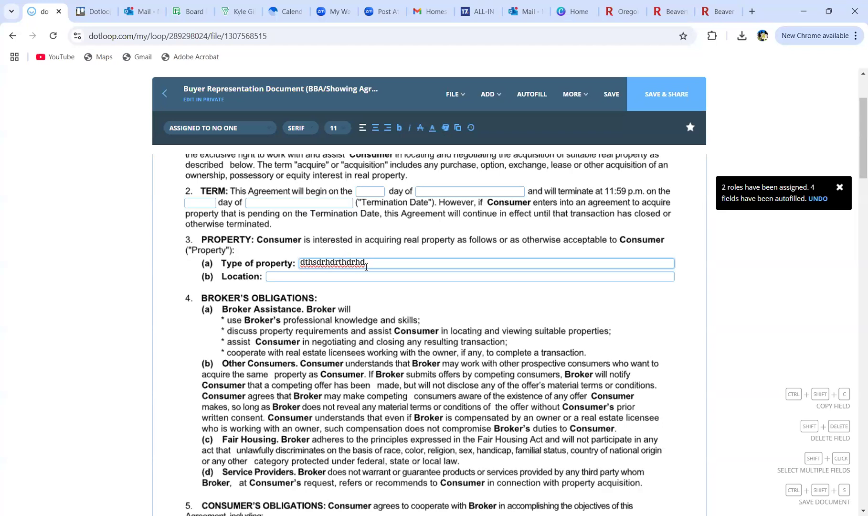
left_click(337, 127)
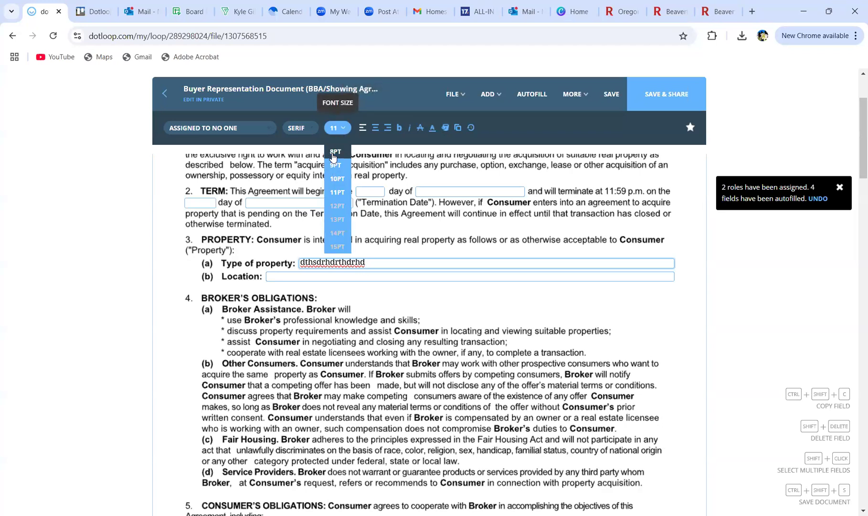
left_click(335, 151)
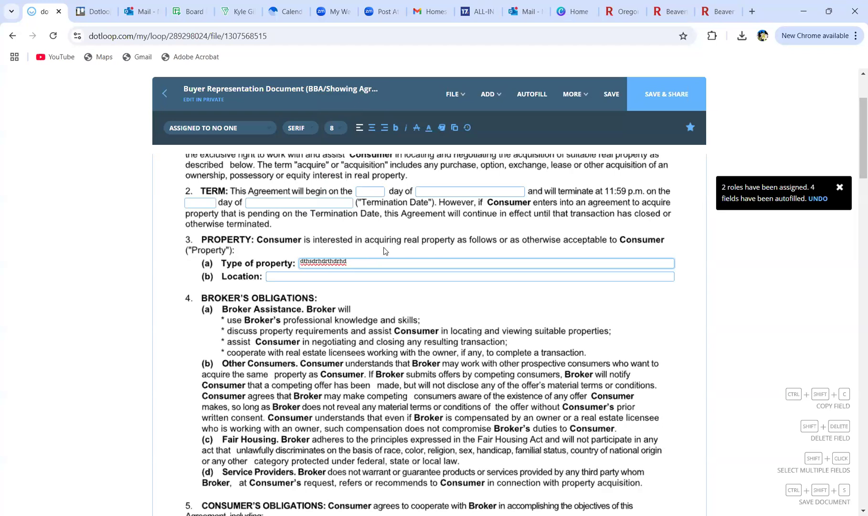
Step: Check the Location field's assignable people, then scroll down to page 2's Retainer and Compensation
left_click(373, 279)
left_click(233, 132)
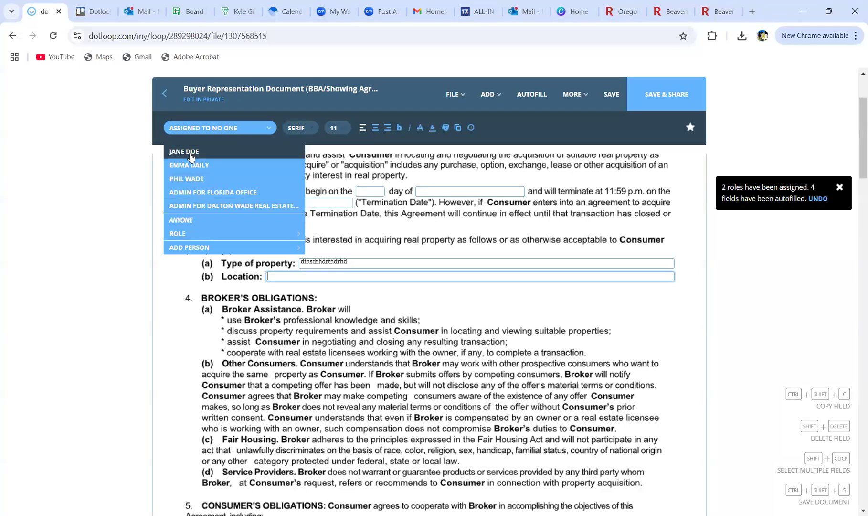
left_click(240, 292)
scroll(239, 292, "down", 6)
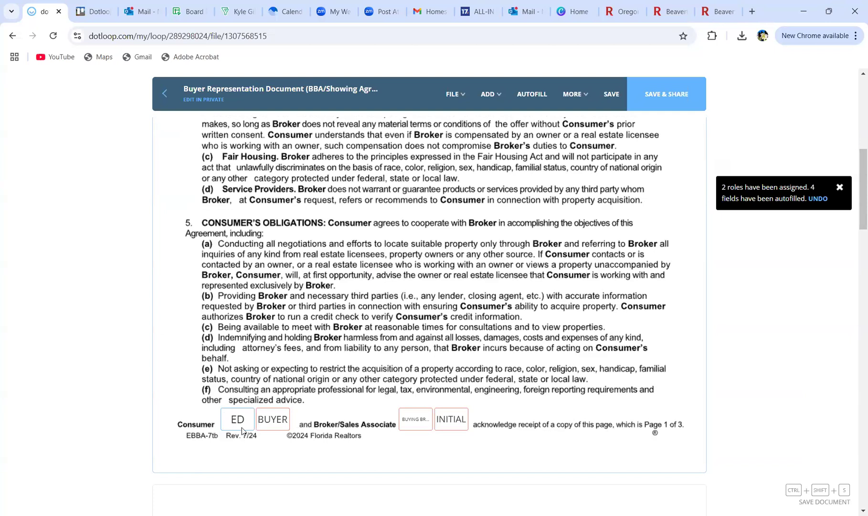
scroll(265, 390, "down", 6)
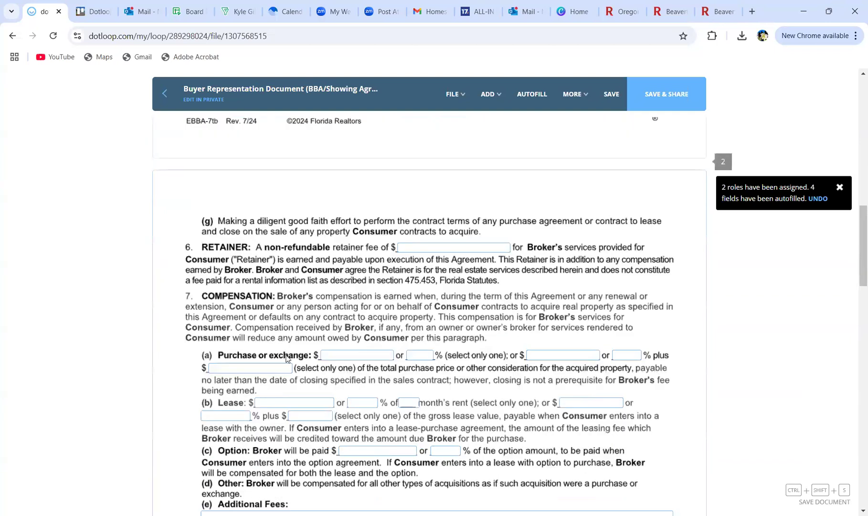
scroll(287, 358, "down", 3)
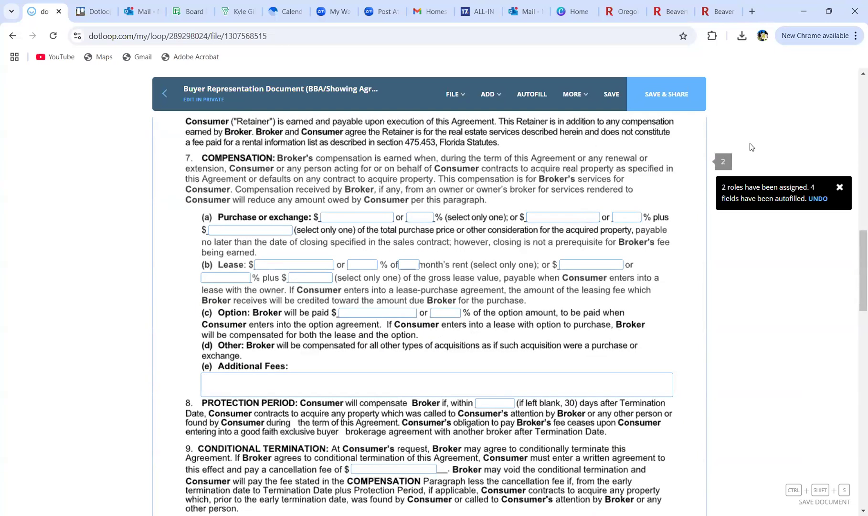
Step: Save the buyer brokerage agreement and share it with the buyer as Can Sign
left_click(610, 98)
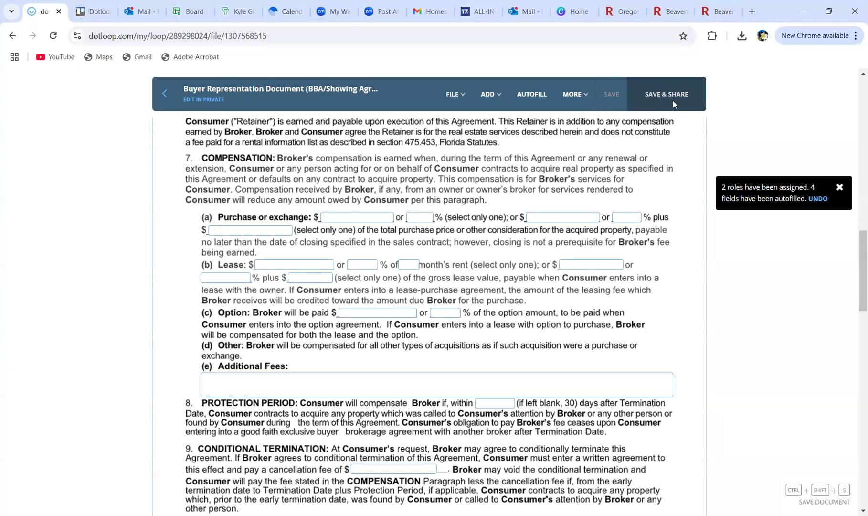
left_click(673, 100)
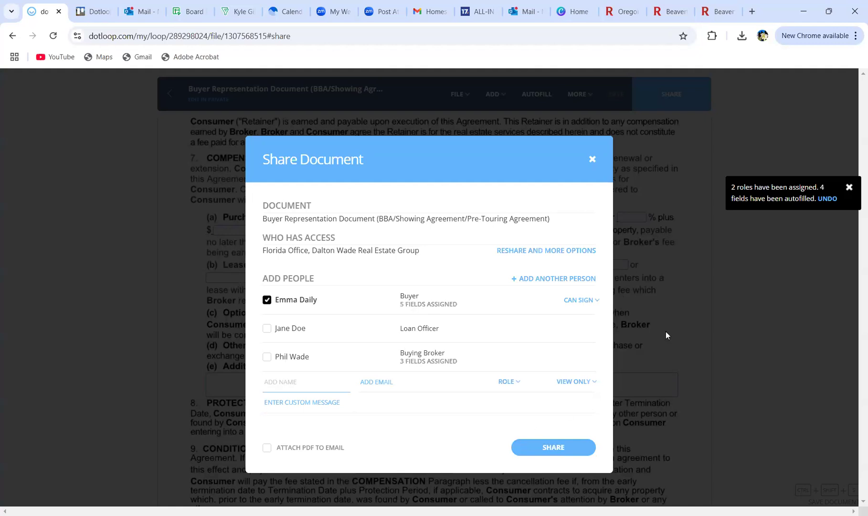
left_click(849, 187)
left_click(592, 161)
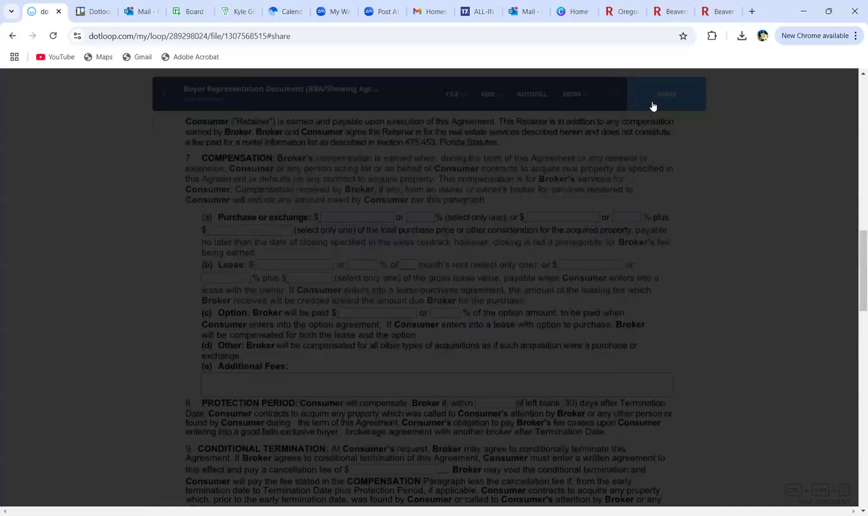
left_click(654, 102)
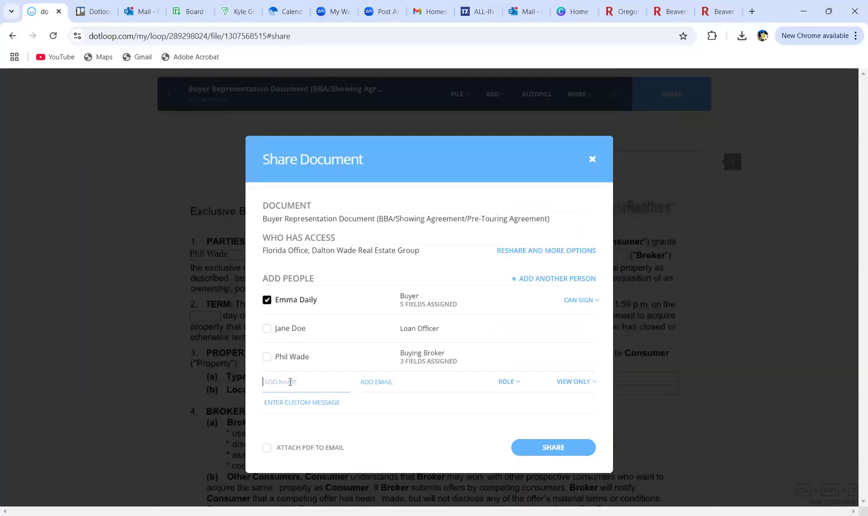
left_click(555, 453)
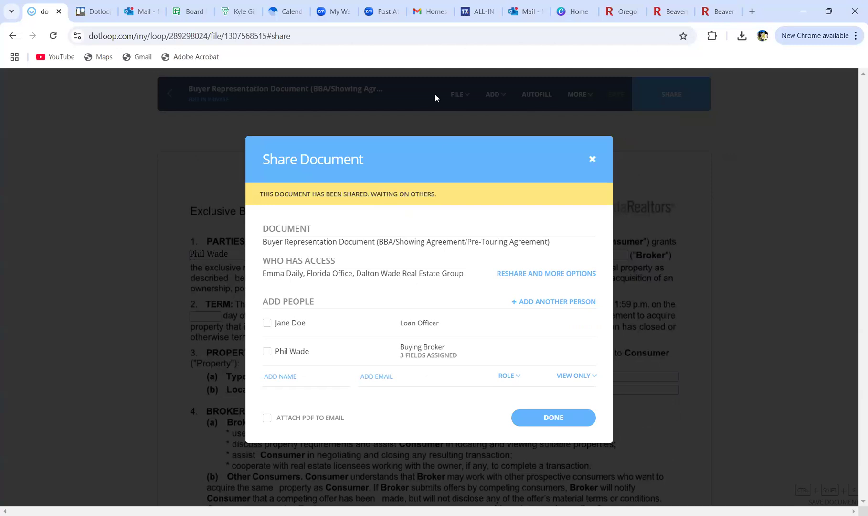
left_click(553, 418)
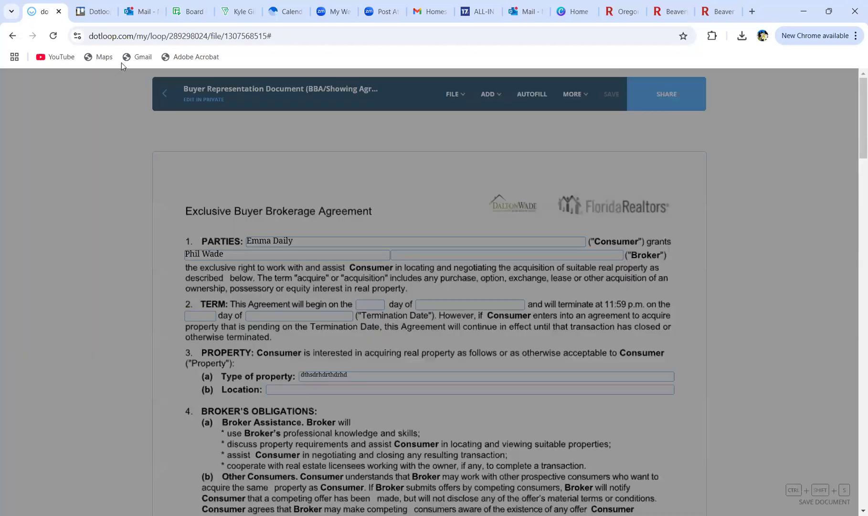
left_click(163, 95)
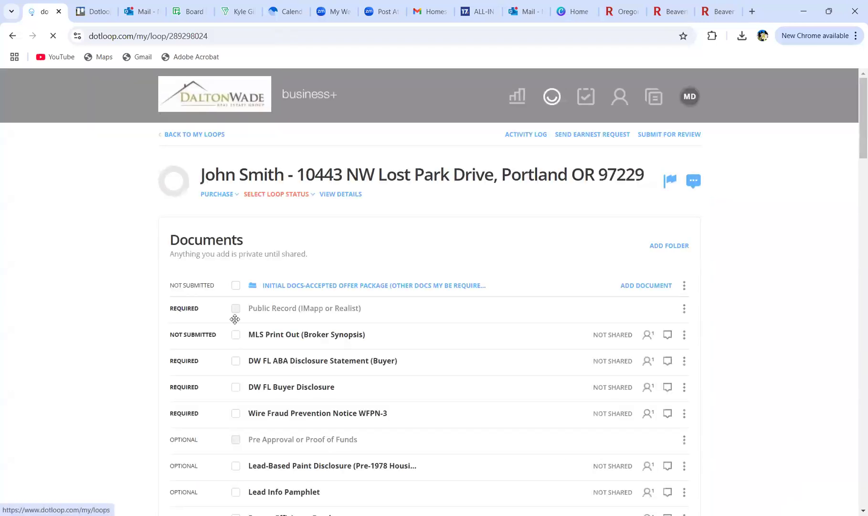
scroll(234, 318, "down", 4)
mouse_move(607, 376)
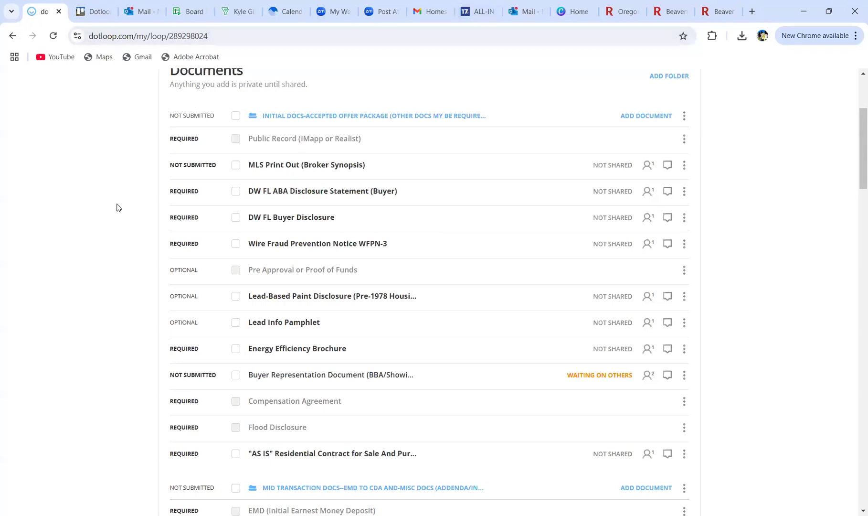
scroll(118, 208, "down", 2)
scroll(119, 207, "up", 2)
scroll(119, 207, "up", 1)
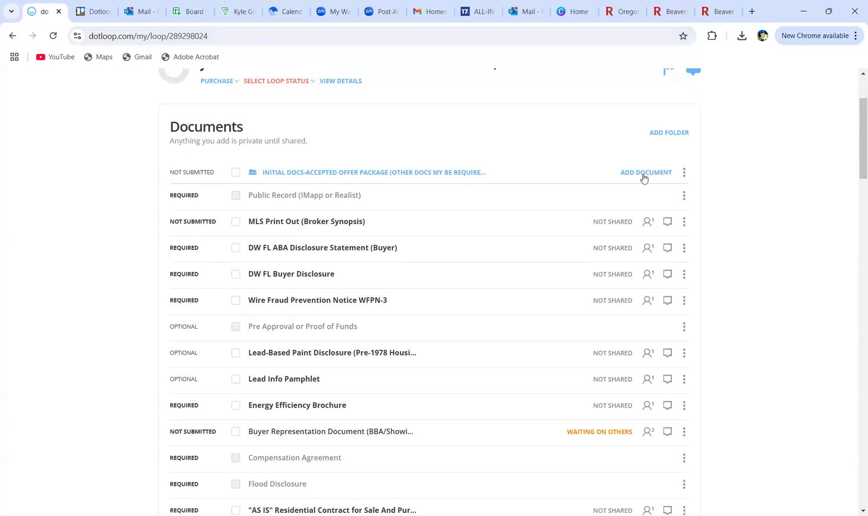
scroll(509, 296, "down", 5)
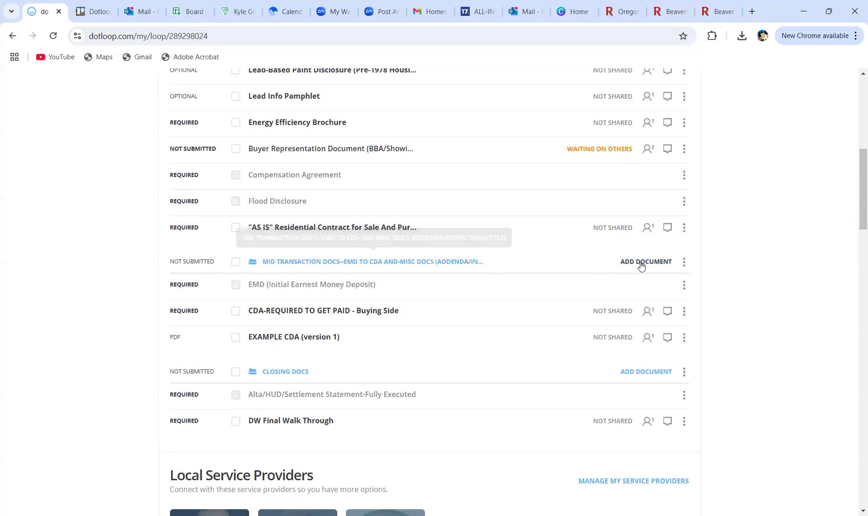
scroll(641, 266, "up", 5)
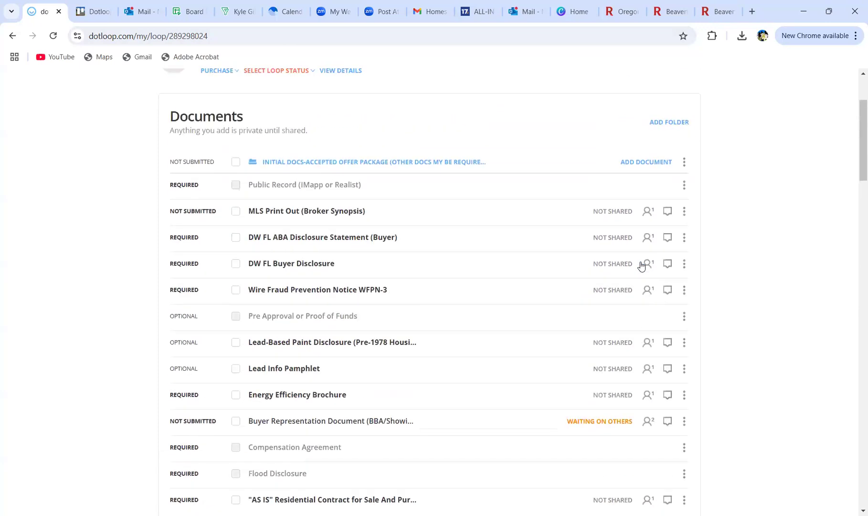
Step: Upload the Information-About-Brokerage-Services PDF from the Desktop into the Initial Docs folder
left_click(643, 174)
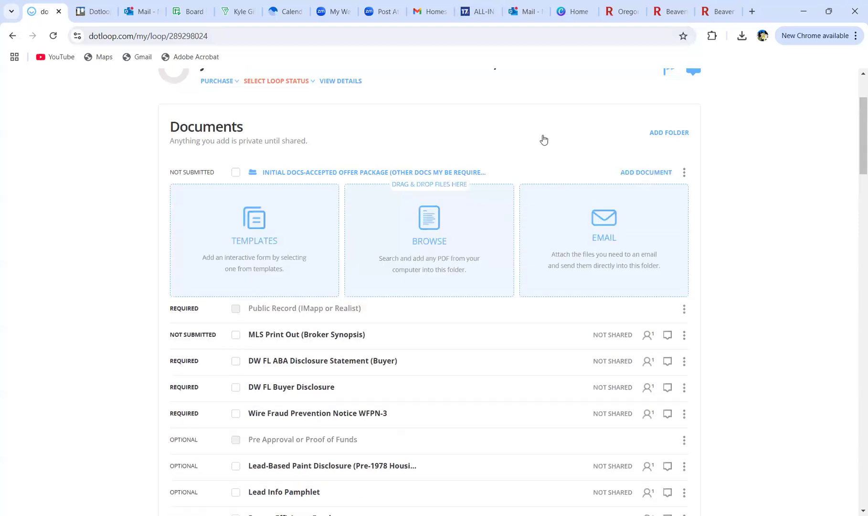
left_click(457, 240)
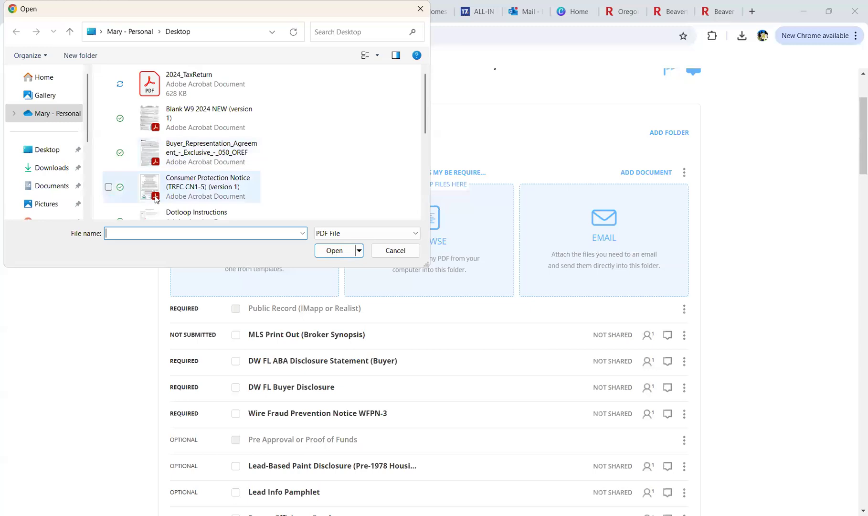
scroll(200, 193, "down", 3)
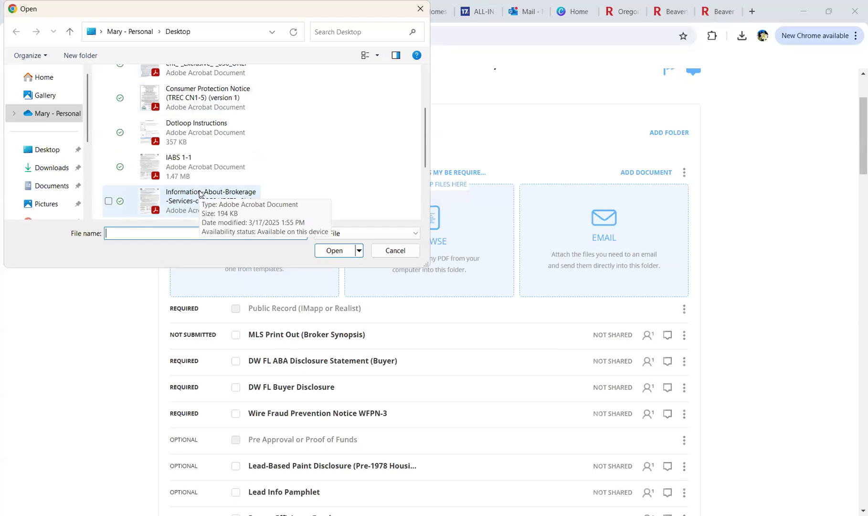
left_click(199, 193)
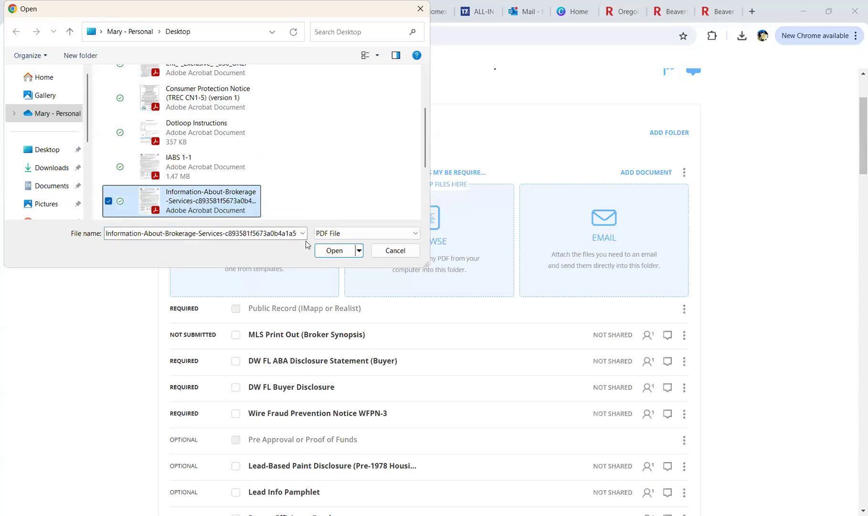
left_click(324, 255)
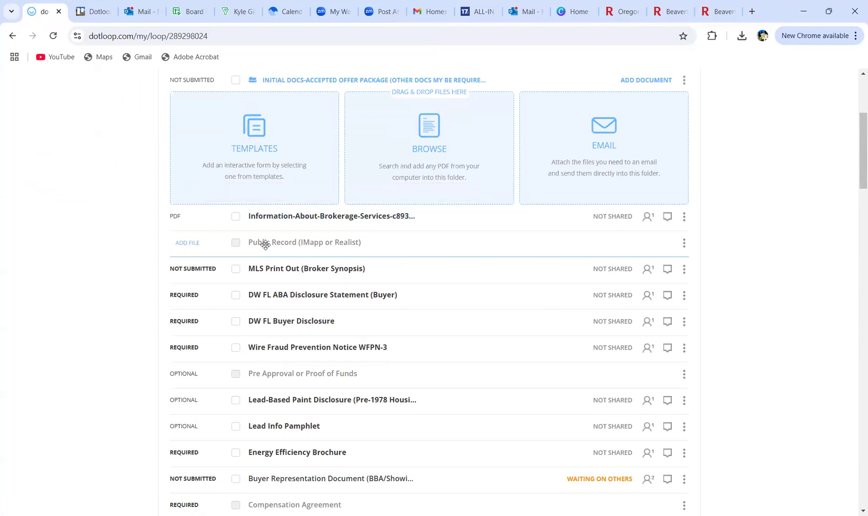
Step: Drop the uploaded brokerage-services PDF onto the Pre Approval or Proof of Funds placeholder
scroll(103, 246, "down", 1)
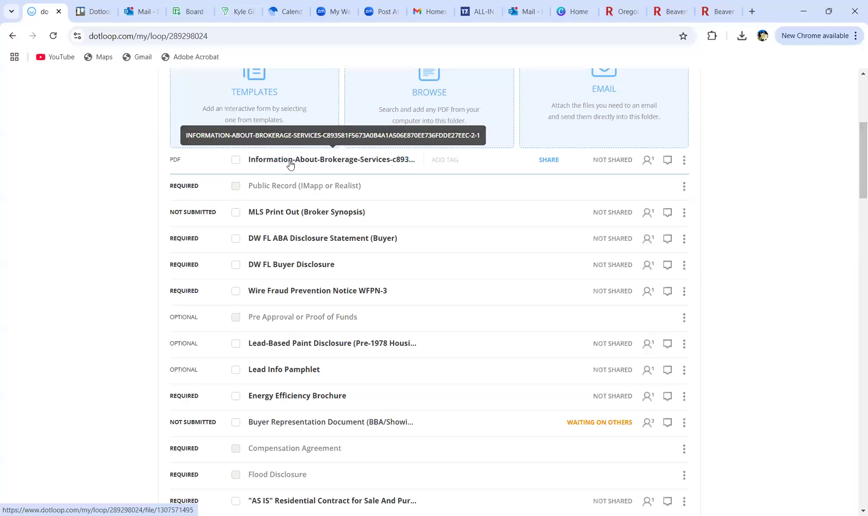
left_click_drag(311, 160, 327, 319)
left_click_drag(327, 319, 329, 313)
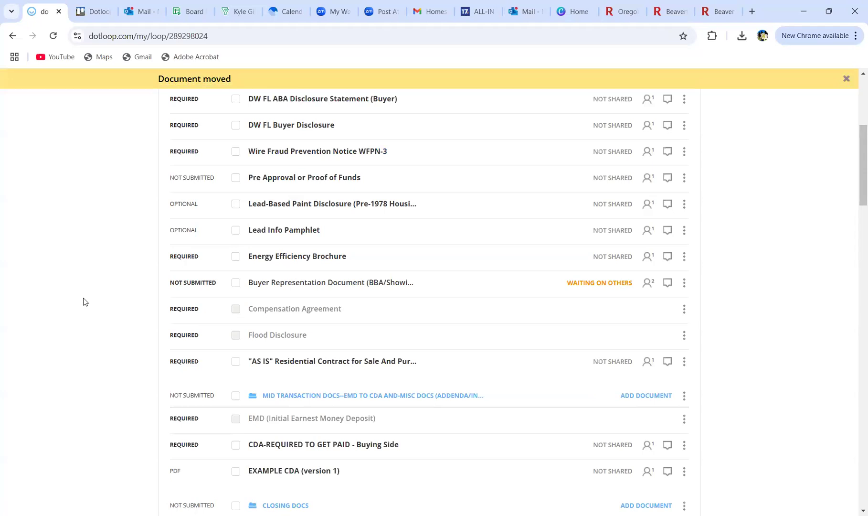
scroll(84, 301, "up", 3)
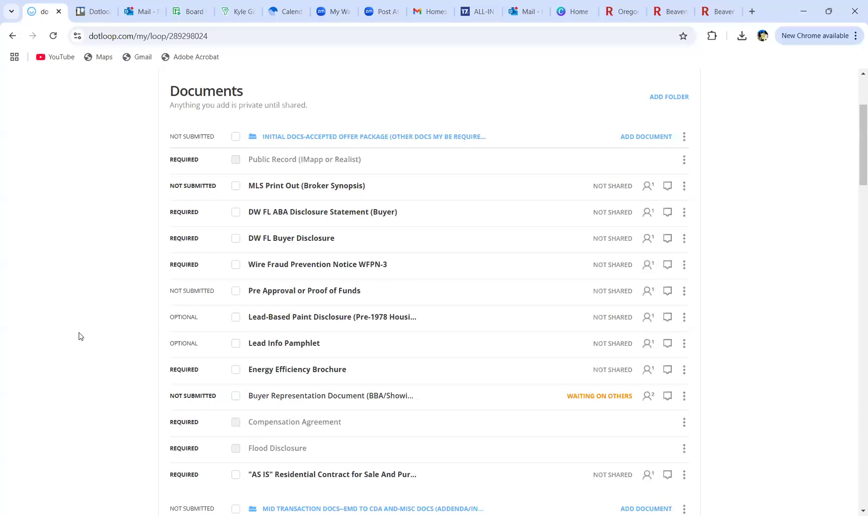
Step: Copy the ACSP-4 Addendum to Contract, Appraisal Contingency and Back Up Contract templates from *COMMON ADDENDA
scroll(81, 336, "up", 1)
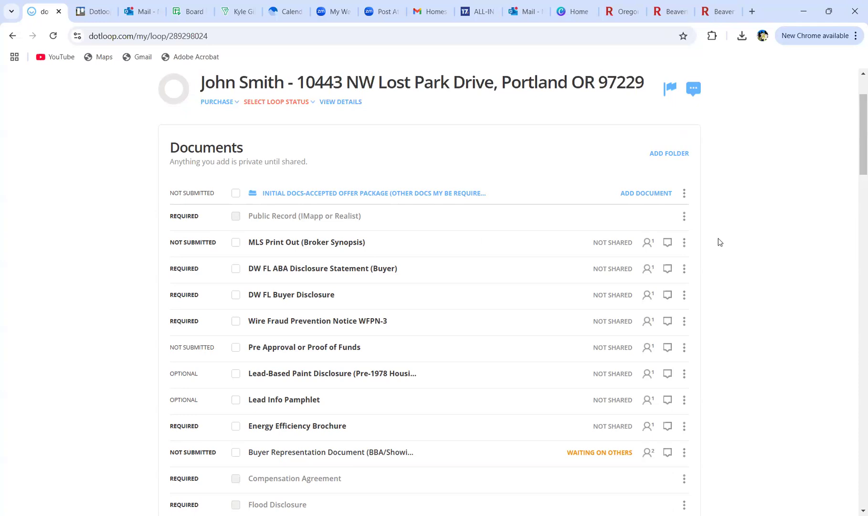
left_click(644, 194)
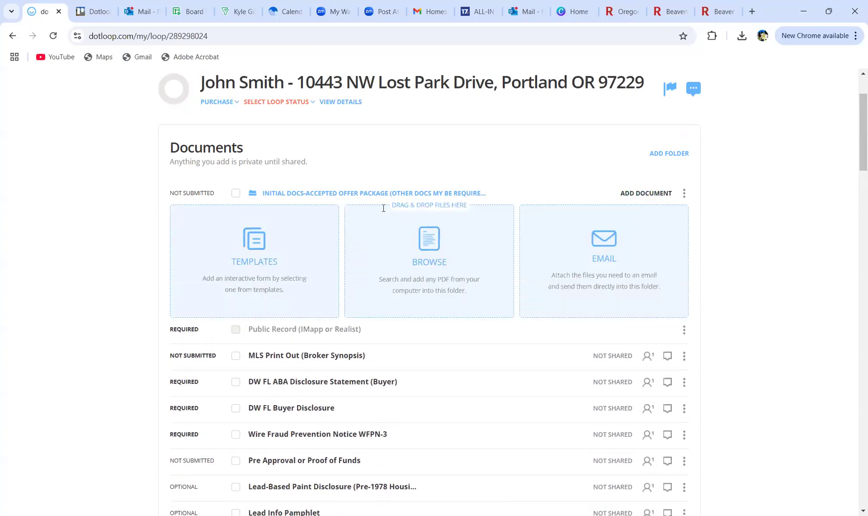
left_click(248, 252)
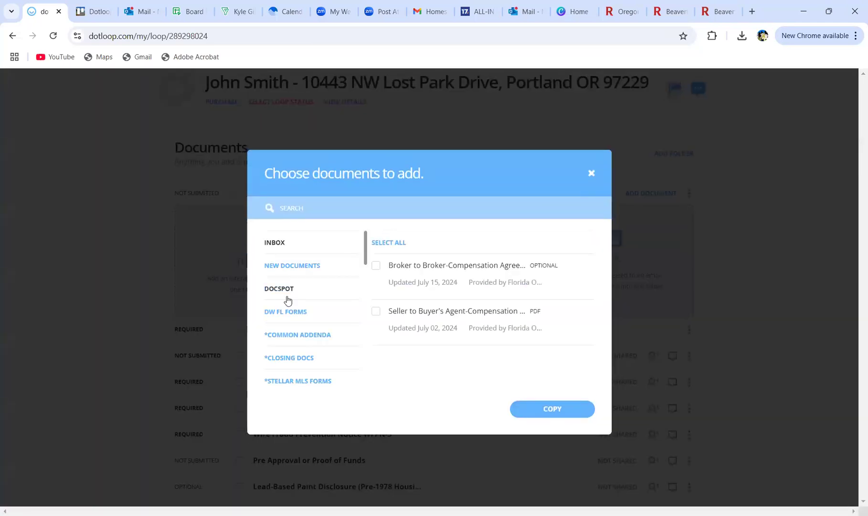
left_click(288, 336)
left_click(376, 312)
left_click(375, 334)
left_click(376, 288)
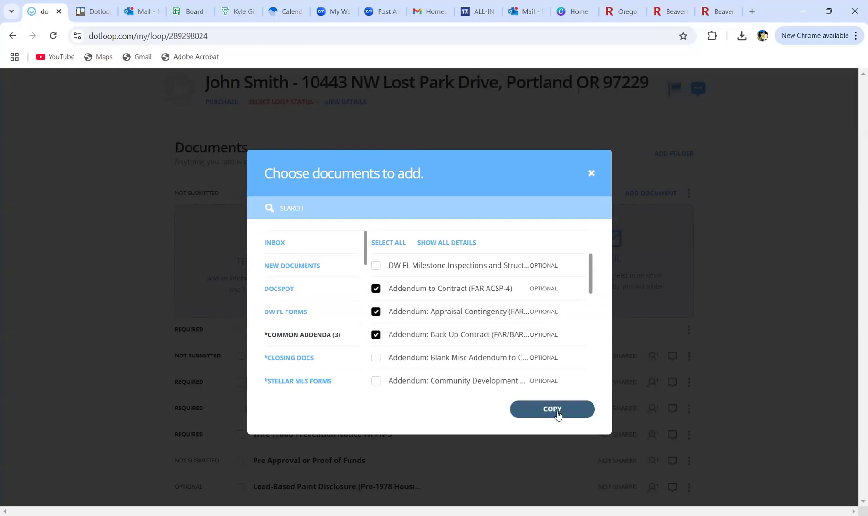
left_click(557, 411)
left_click(552, 458)
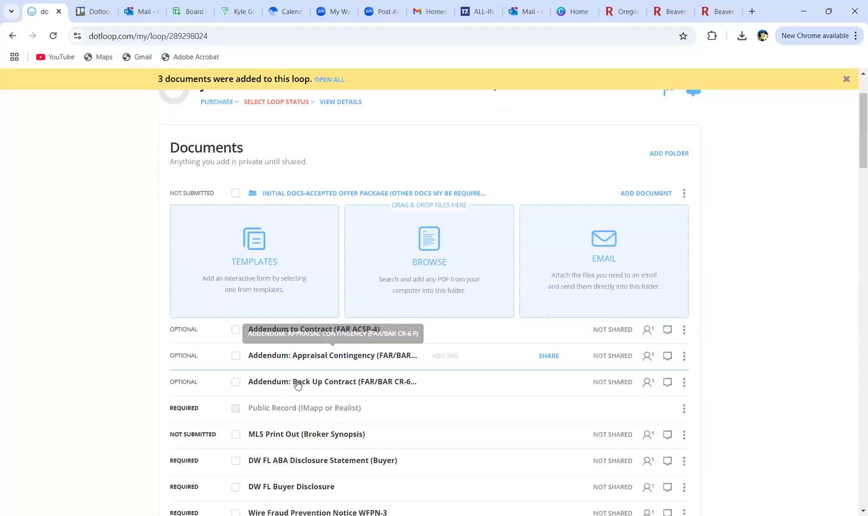
left_click(603, 260)
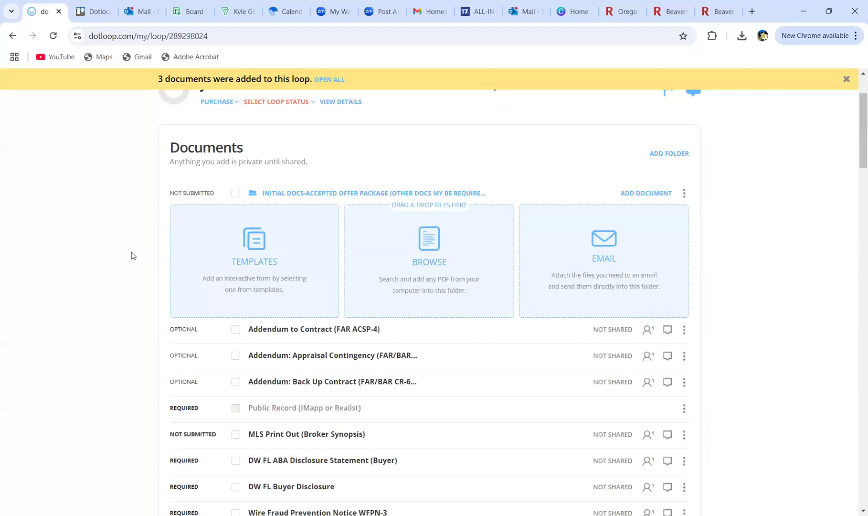
scroll(296, 263, "down", 10)
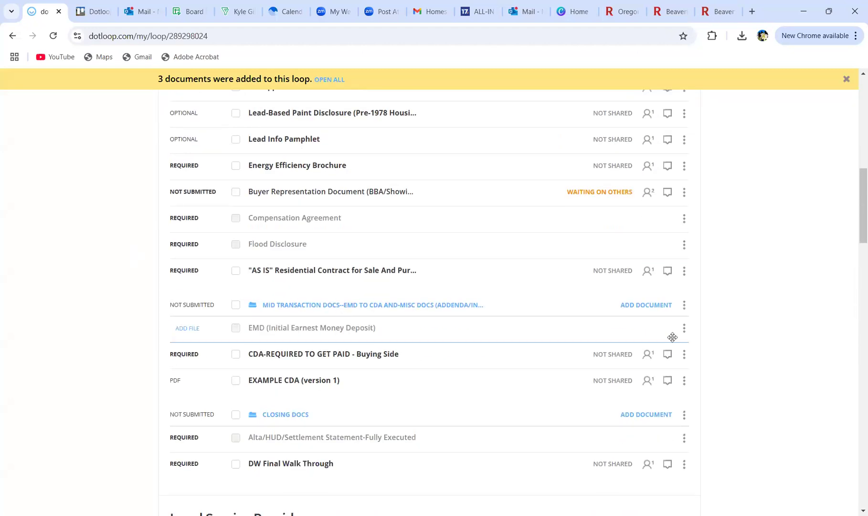
left_click(654, 305)
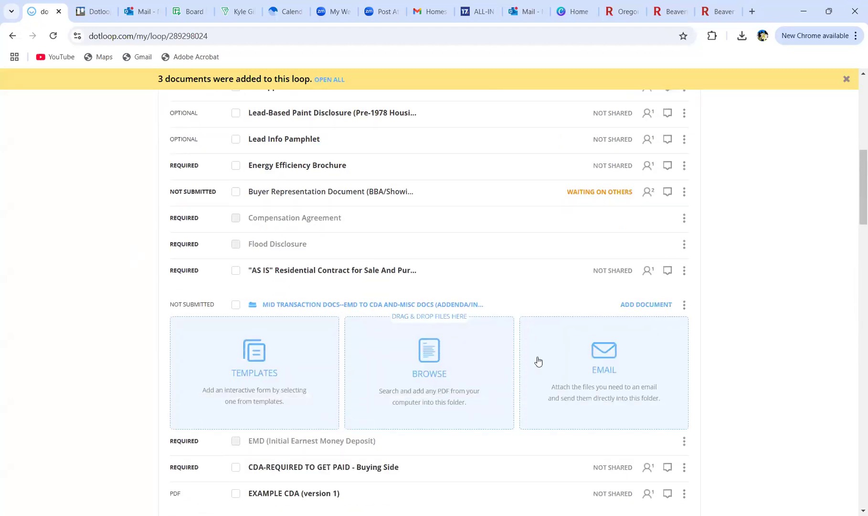
scroll(141, 357, "down", 5)
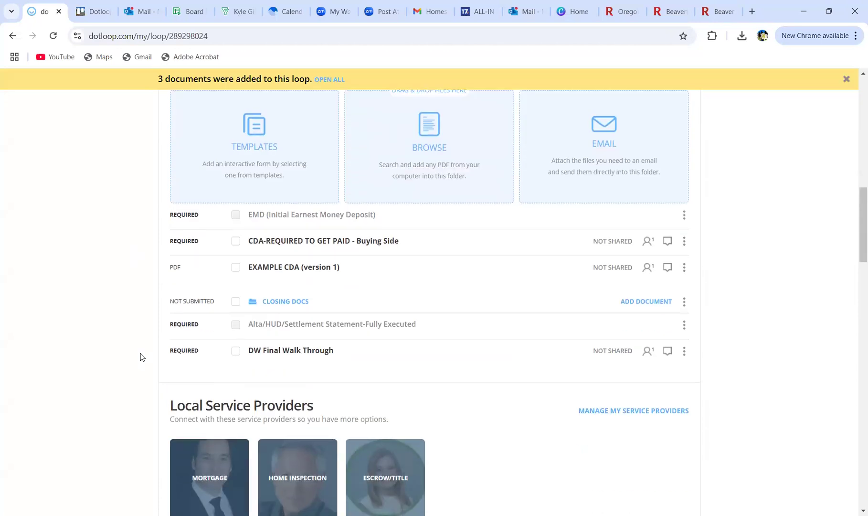
scroll(141, 357, "up", 15)
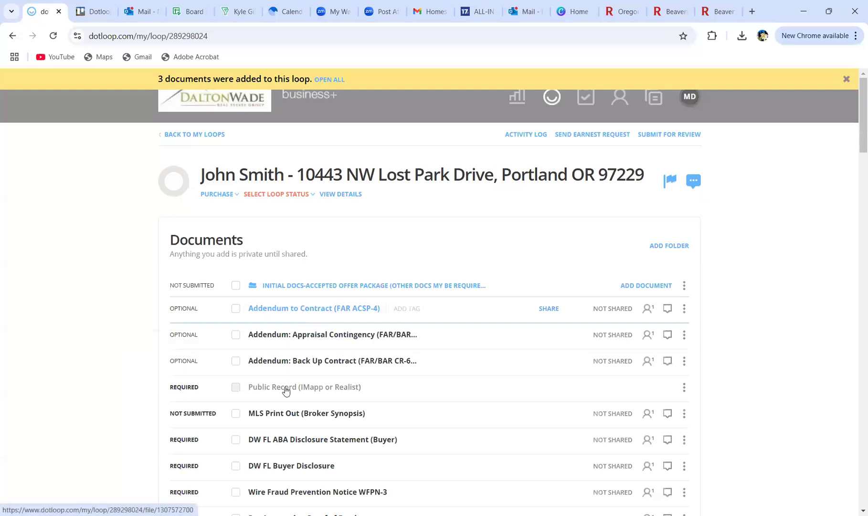
scroll(266, 394, "down", 4)
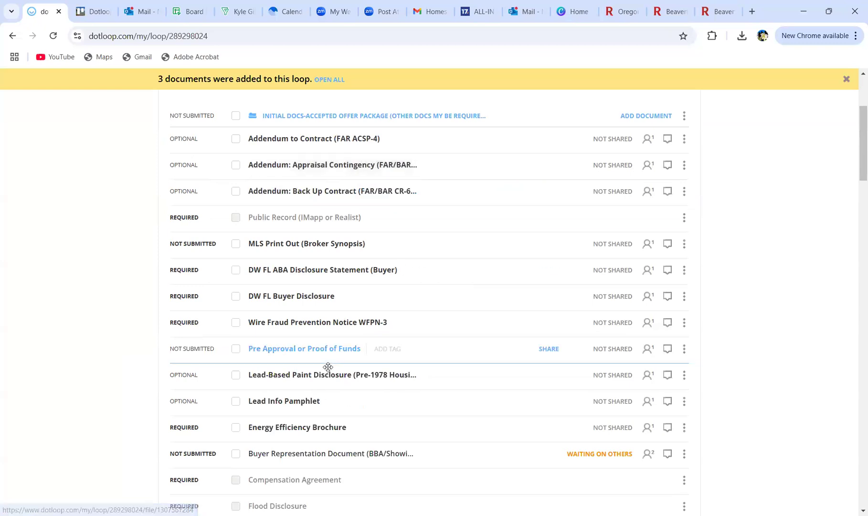
scroll(327, 367, "up", 3)
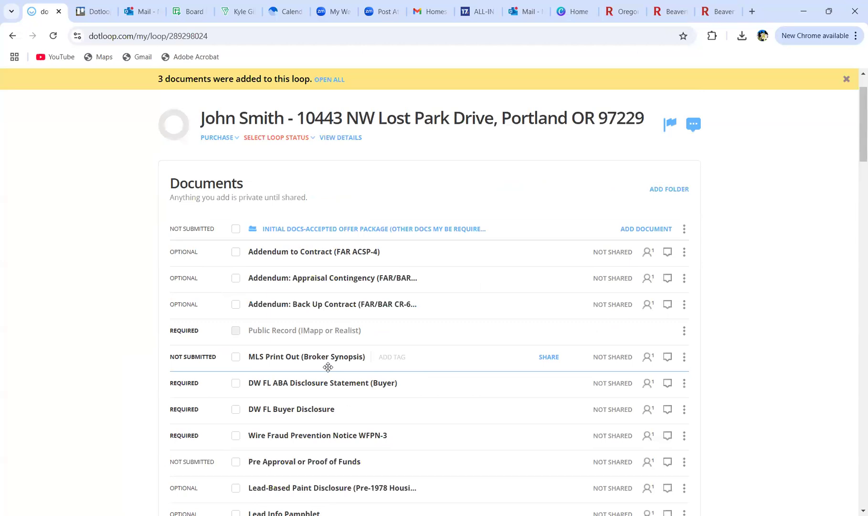
scroll(714, 368, "up", 2)
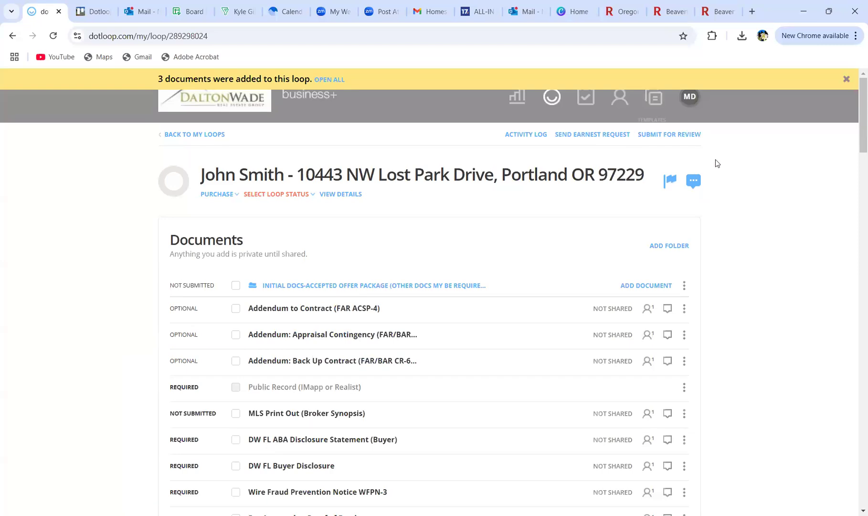
left_click(654, 135)
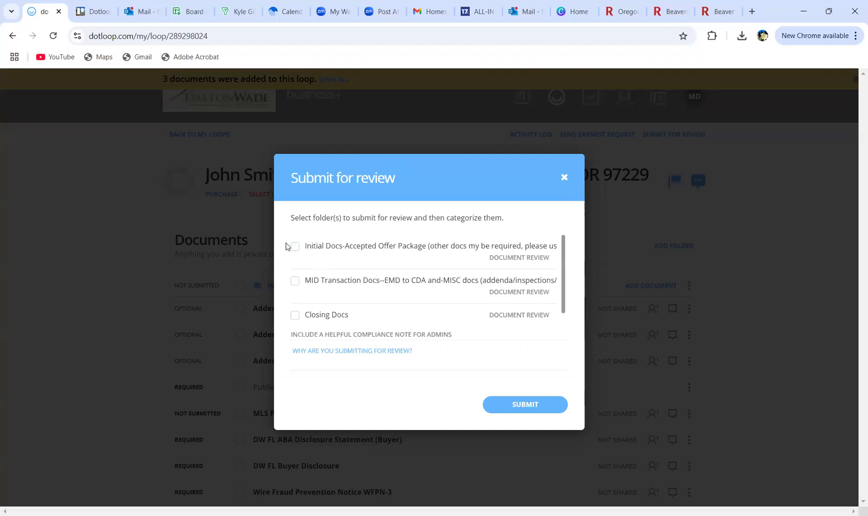
left_click(294, 253)
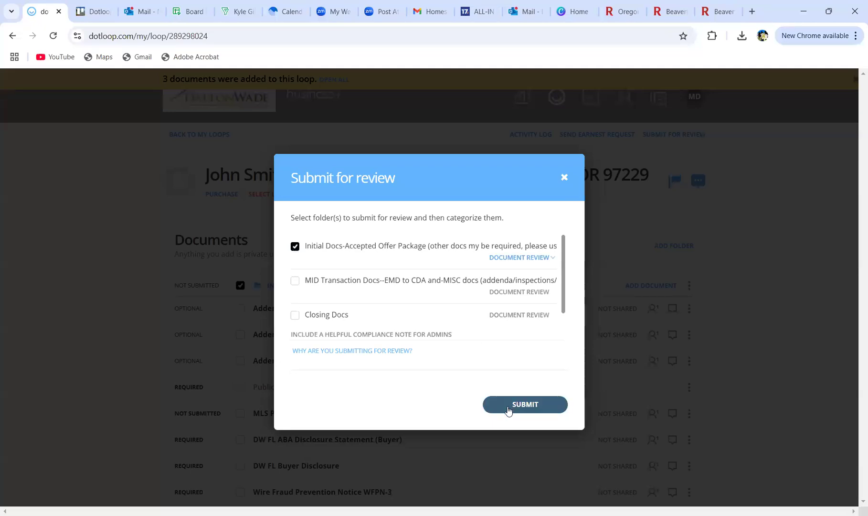
left_click(564, 177)
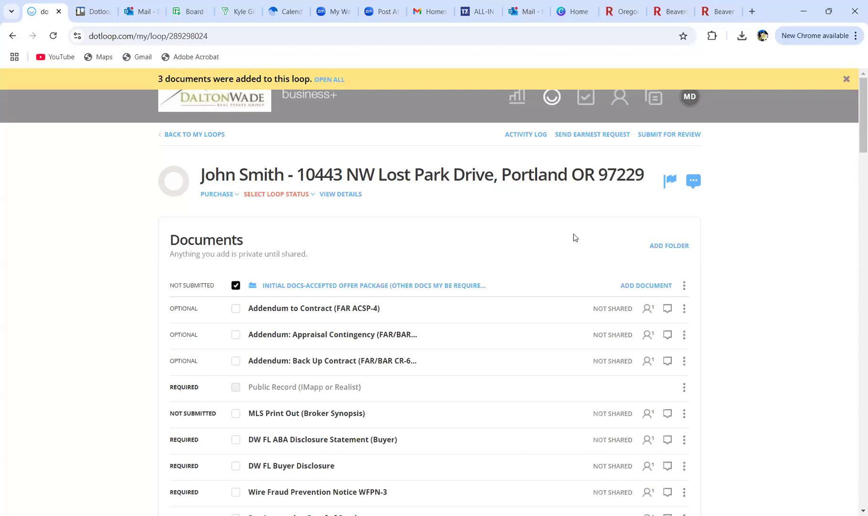
left_click(665, 135)
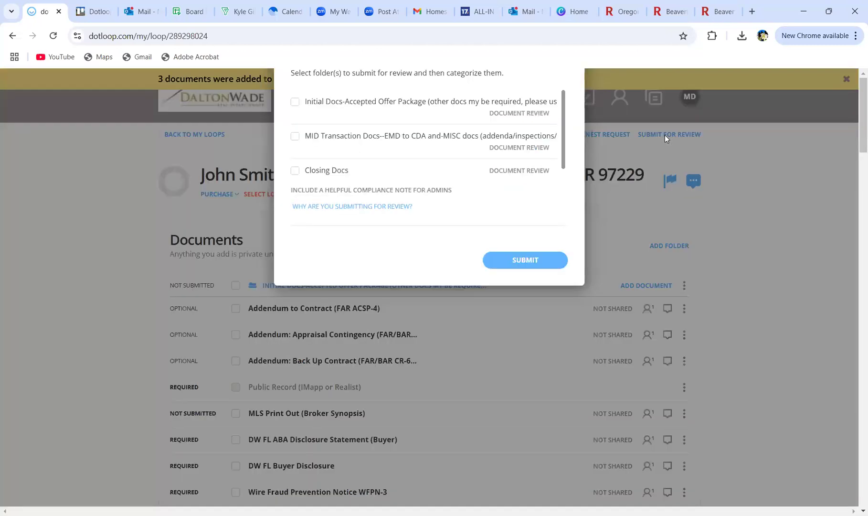
left_click(294, 246)
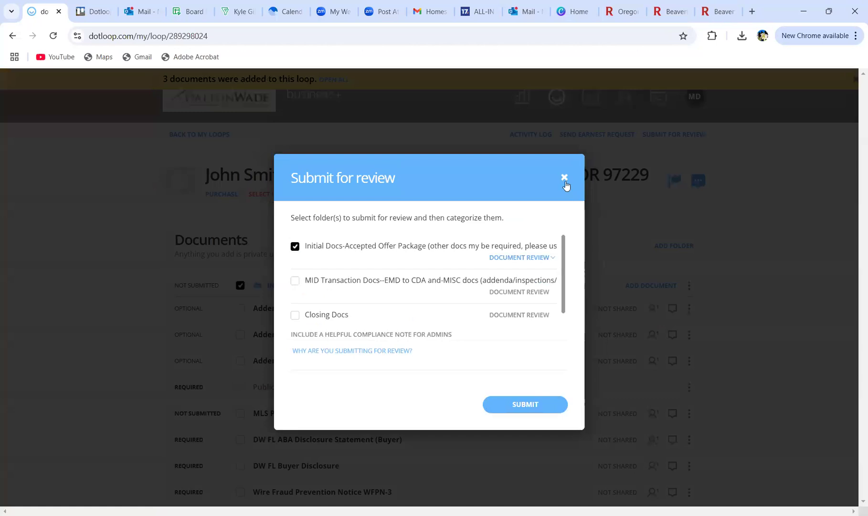
left_click(563, 175)
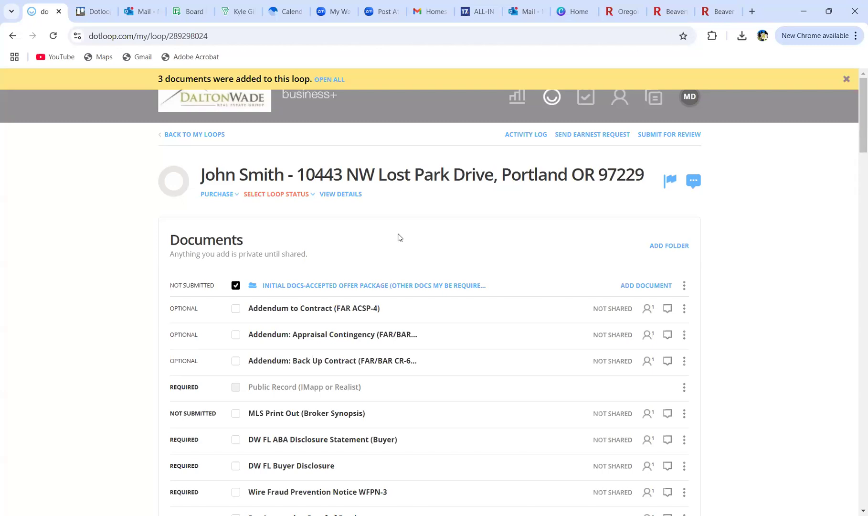
left_click(508, 64)
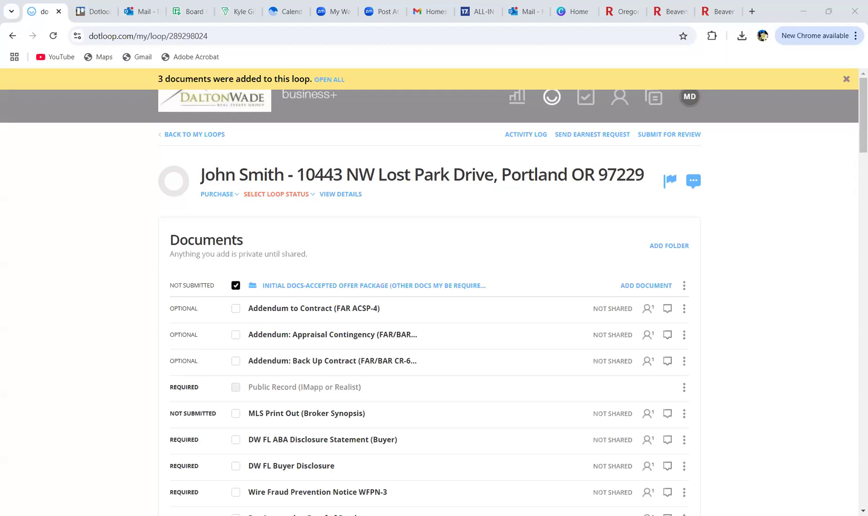
scroll(144, 350, "down", 5)
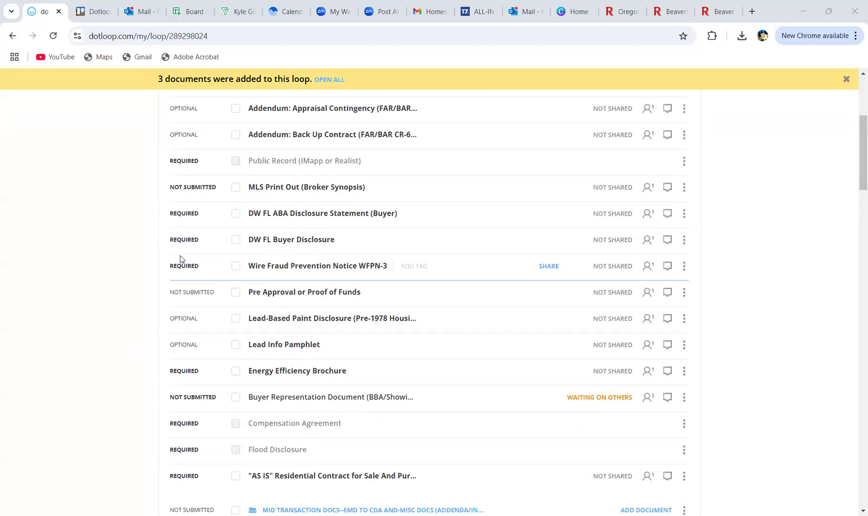
scroll(173, 319, "up", 2)
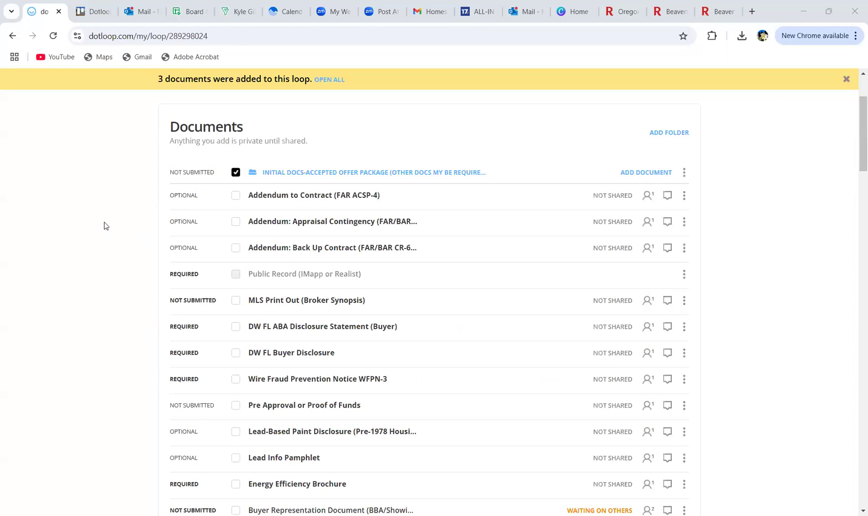
Step: Copy the DW Exemption Request template from the *EXEMPTION category into Initial Docs
left_click(638, 173)
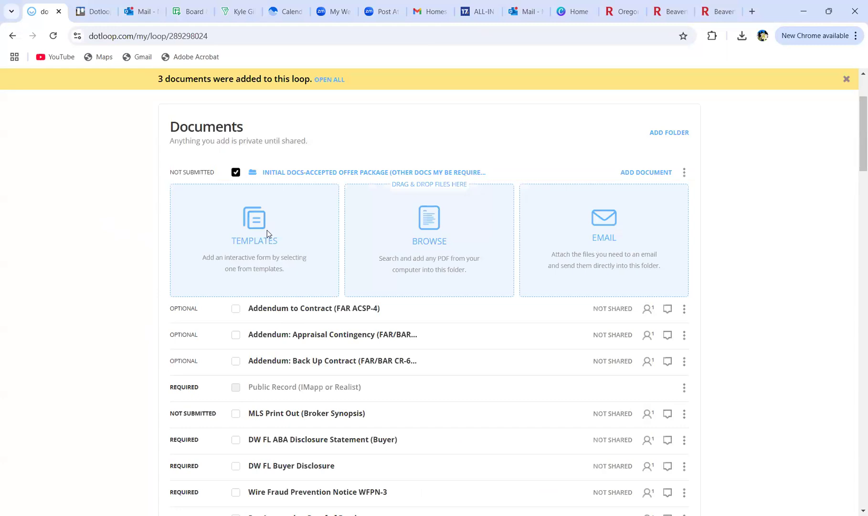
left_click(268, 230)
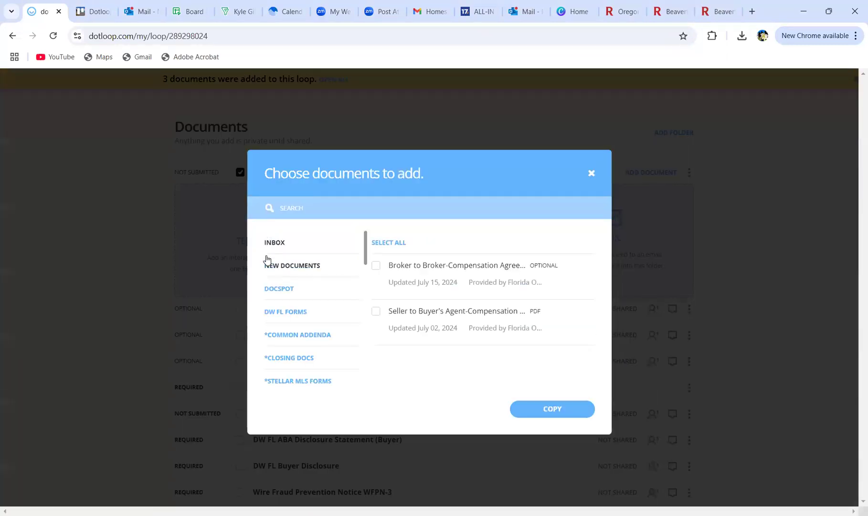
scroll(266, 259, "down", 3)
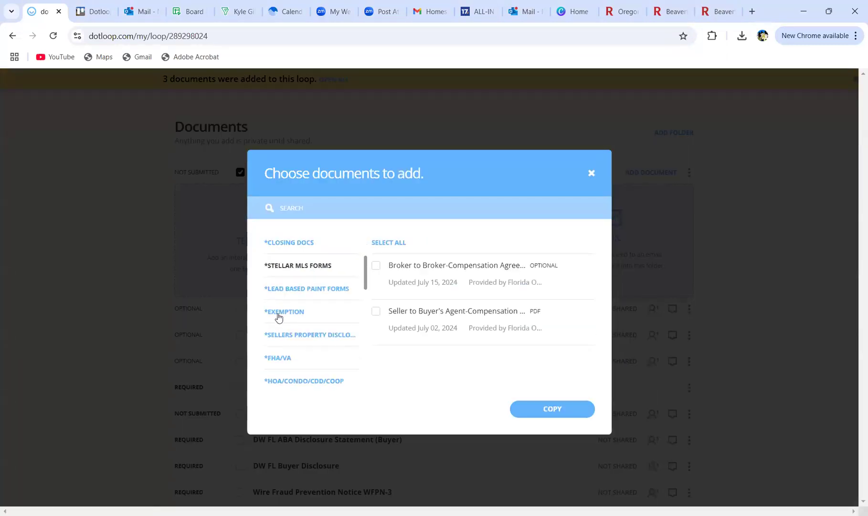
left_click(280, 320)
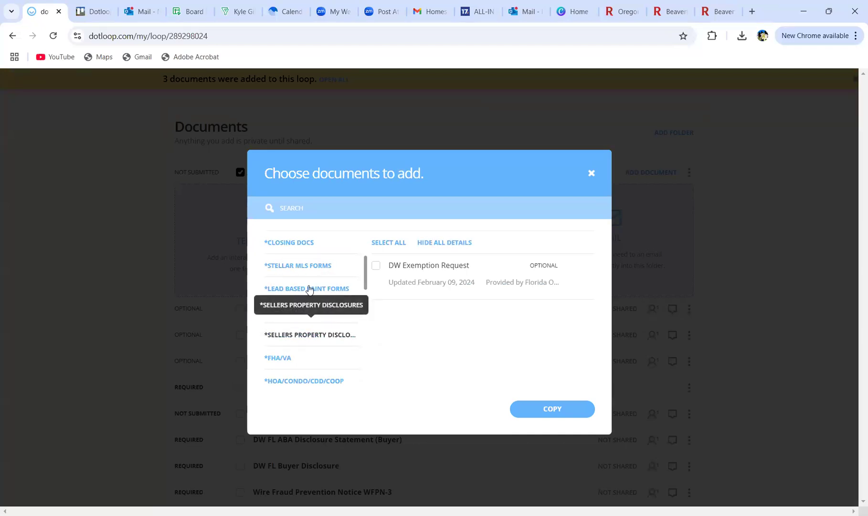
scroll(314, 328, "up", 3)
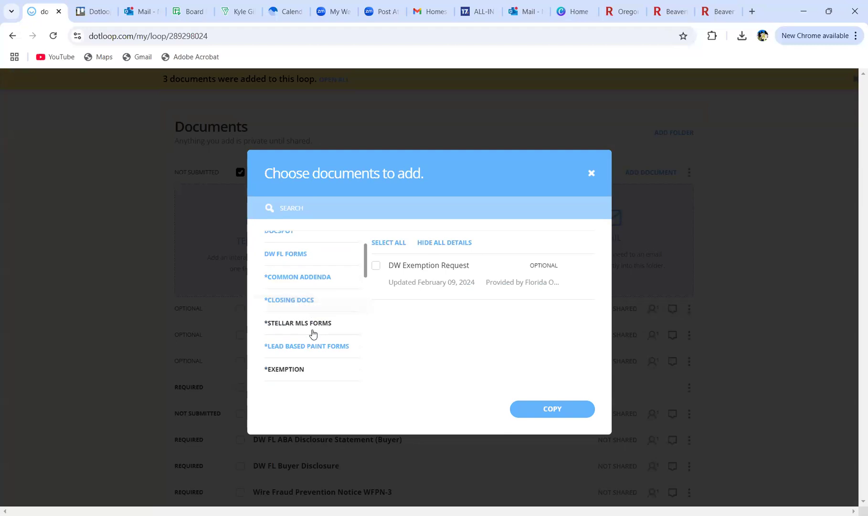
scroll(311, 333, "down", 3)
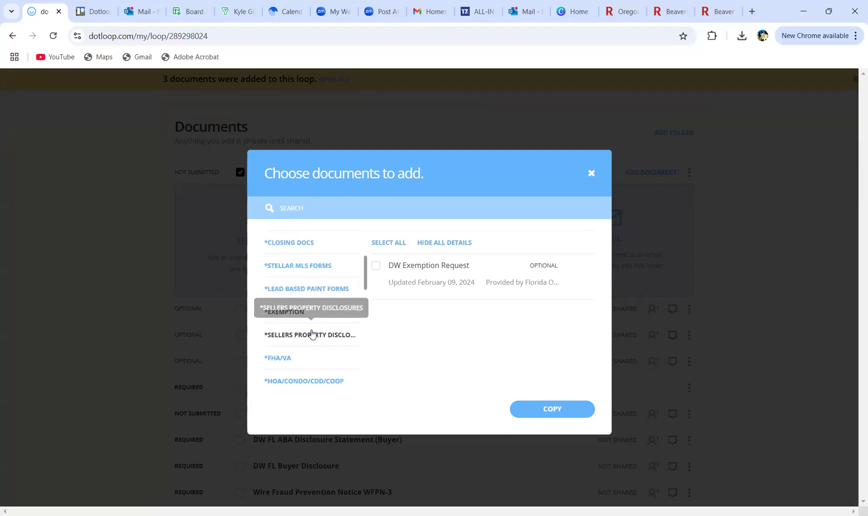
scroll(300, 294, "up", 1)
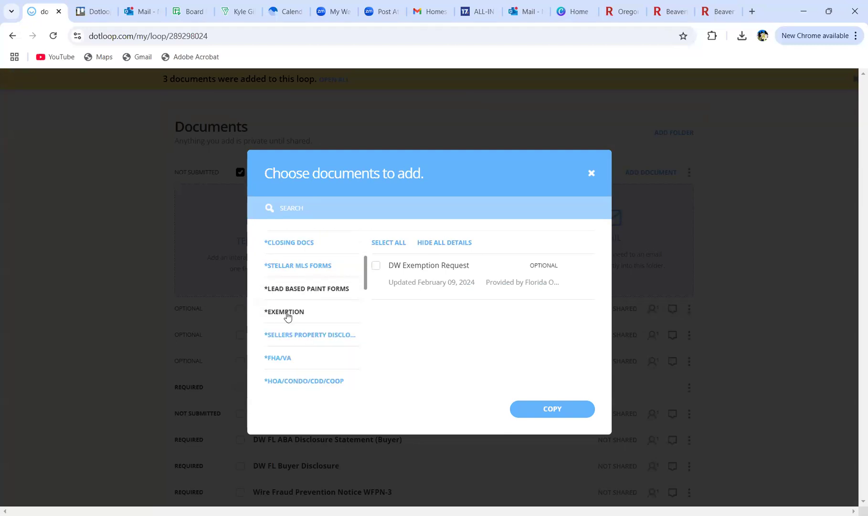
left_click(376, 266)
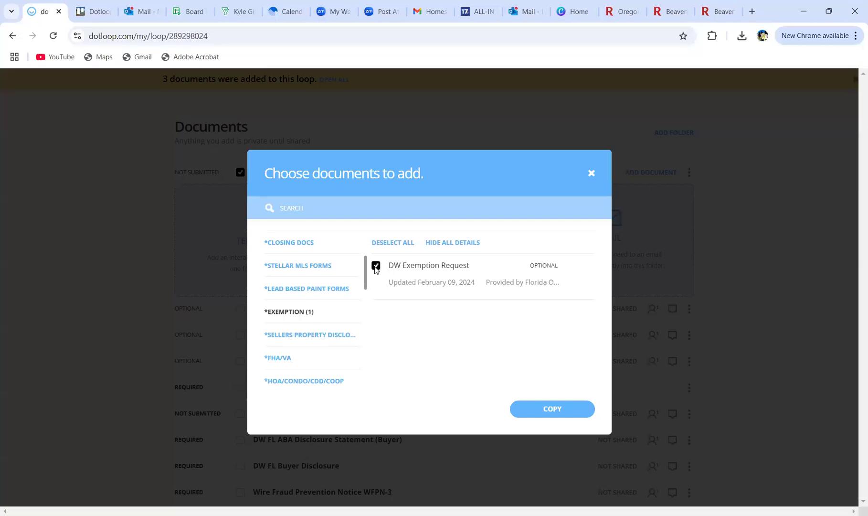
left_click(539, 411)
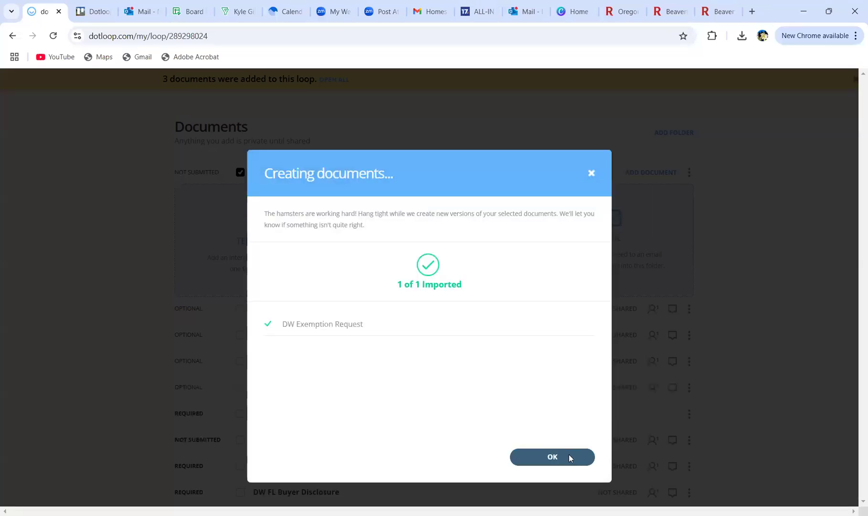
left_click(568, 456)
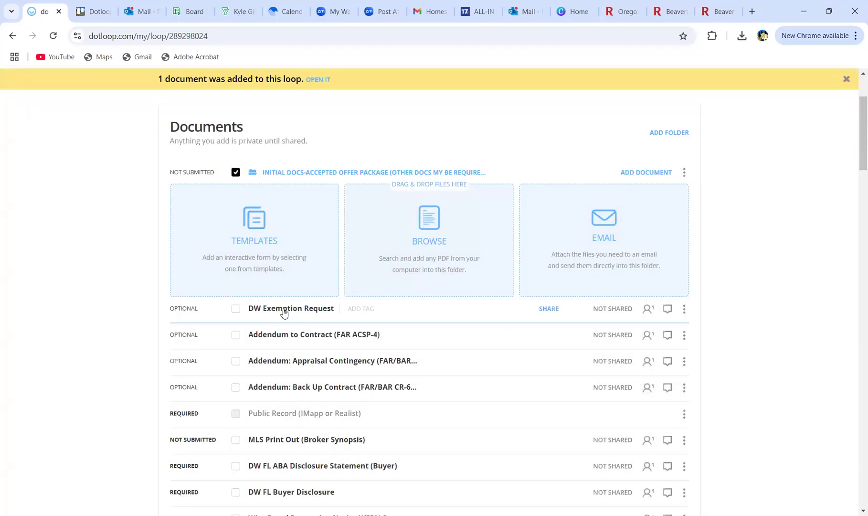
Step: Drag the DW Exemption Request onto the required Flood Disclosure placeholder
scroll(115, 290, "down", 2)
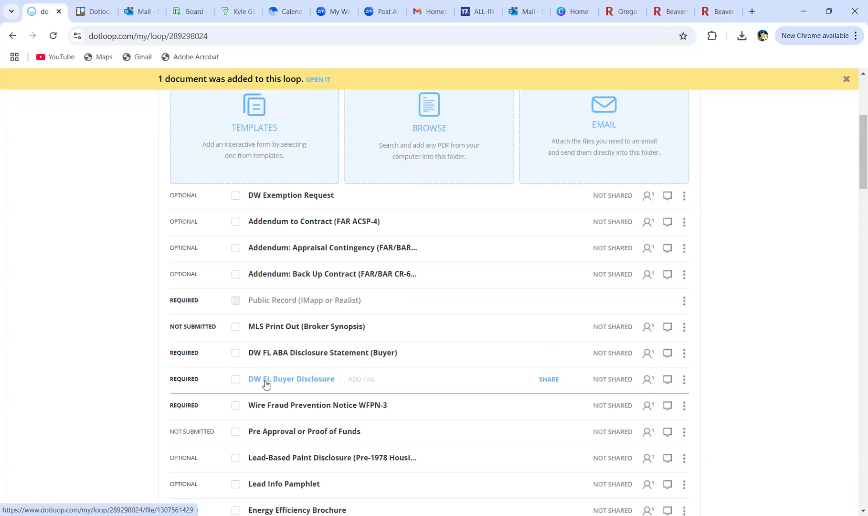
scroll(337, 389, "down", 2)
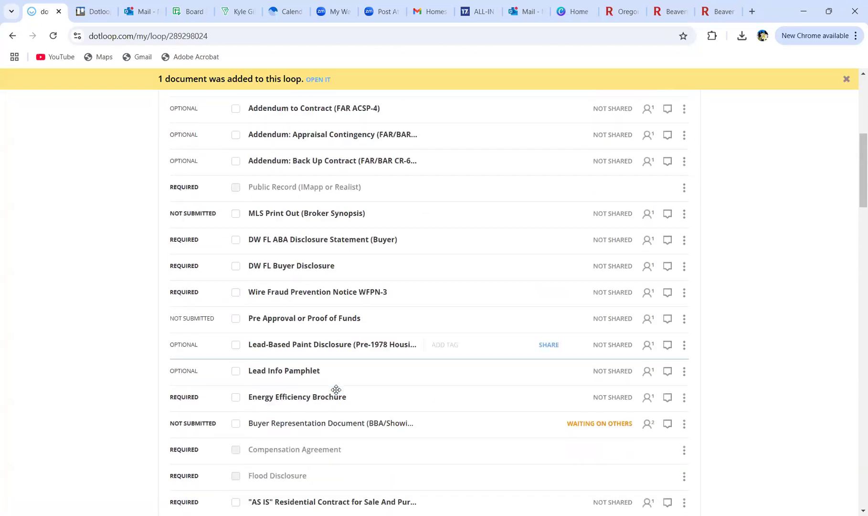
scroll(336, 389, "down", 1)
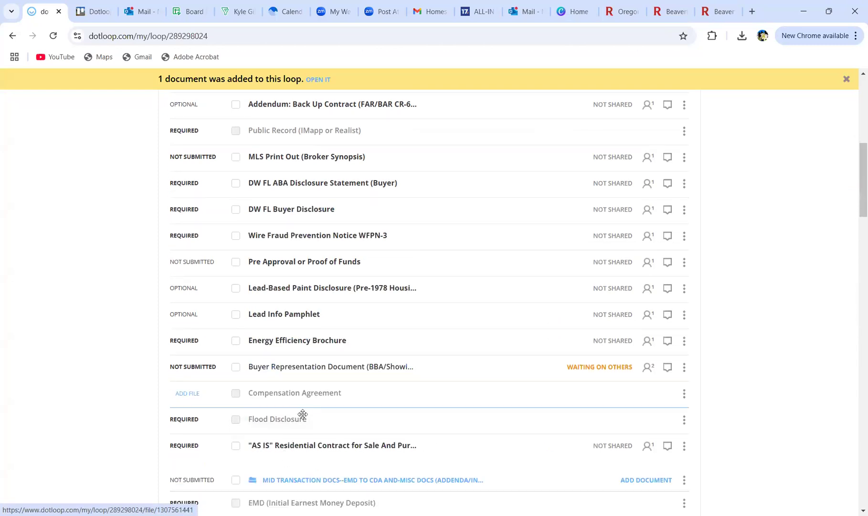
scroll(303, 424, "up", 2)
left_click_drag(241, 140, 286, 332)
Step: Open the Flood Disclosure document to show the Request for Exemption form
scroll(293, 224, "down", 4)
scroll(287, 333, "down", 2)
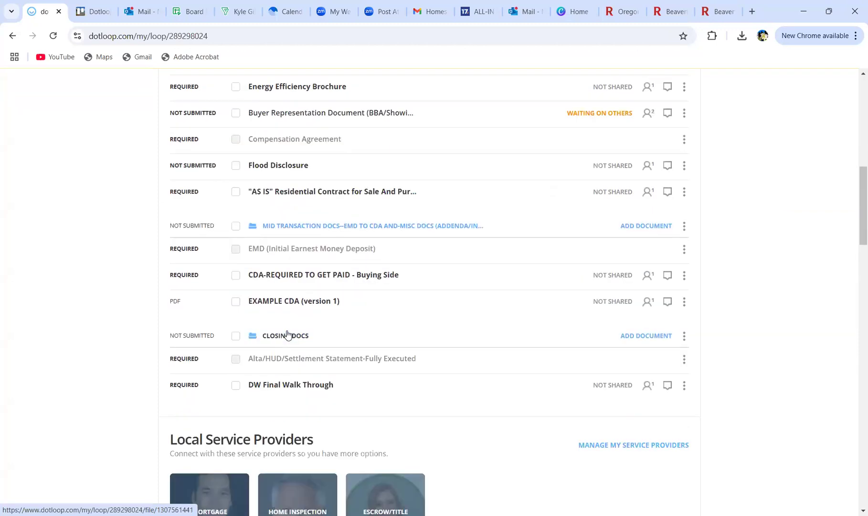
scroll(100, 289, "up", 5)
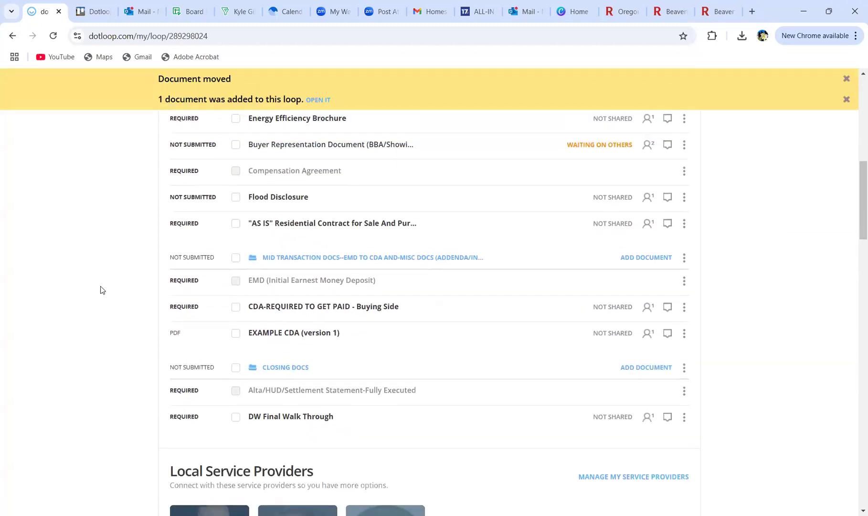
scroll(111, 316, "up", 1)
scroll(258, 335, "down", 2)
left_click(261, 337)
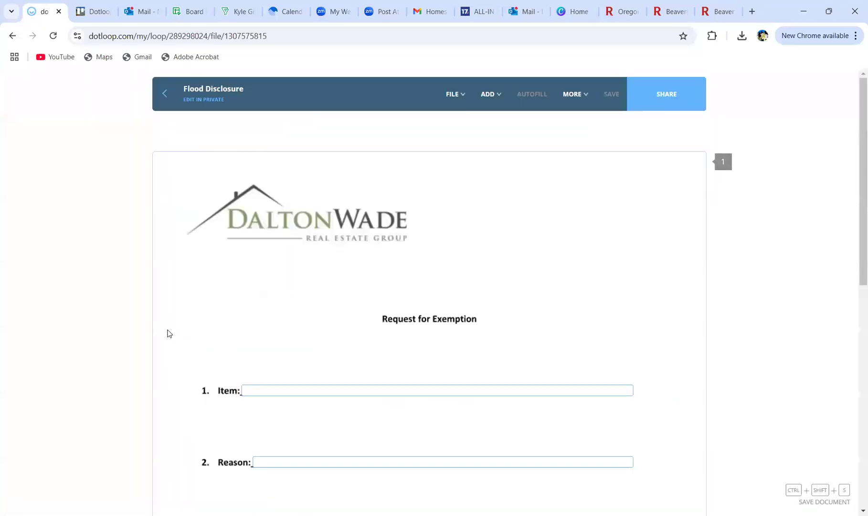
Step: Enter item 'flood disclosure' and reason 'doesn't apply to this home' on the exemption
scroll(309, 304, "down", 2)
left_click(321, 272)
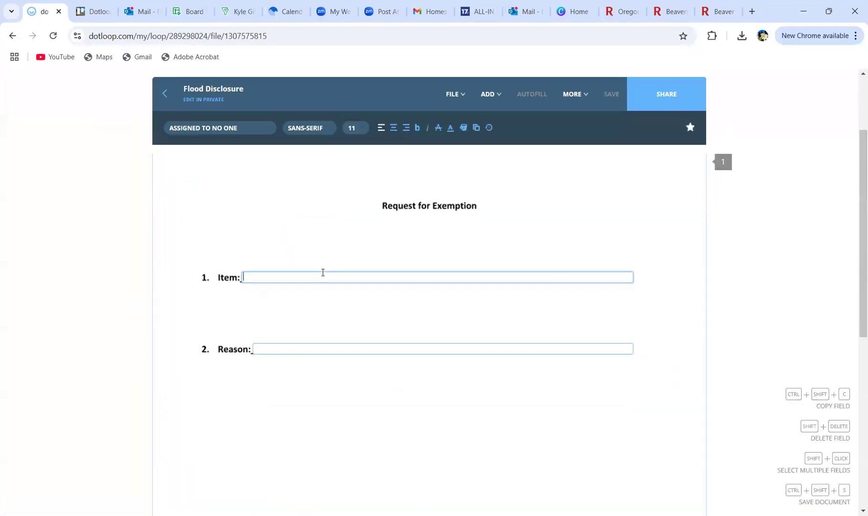
type("flood disclosure")
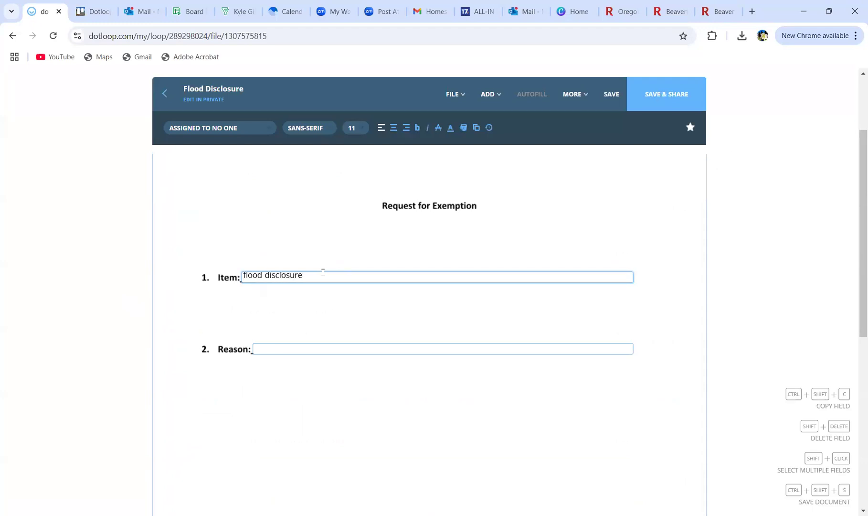
left_click(360, 353)
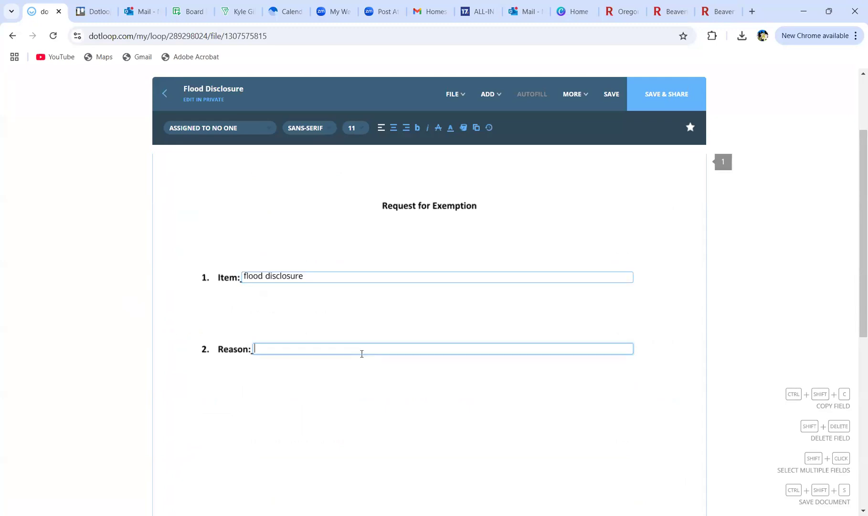
type("doesn't apply to this ")
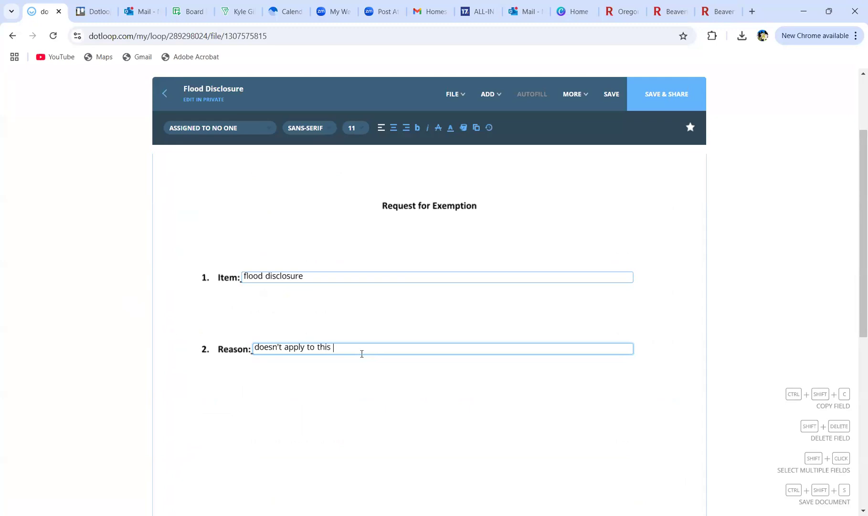
type("home")
Step: Save the exemption and return to the loop without sharing it
left_click(602, 90)
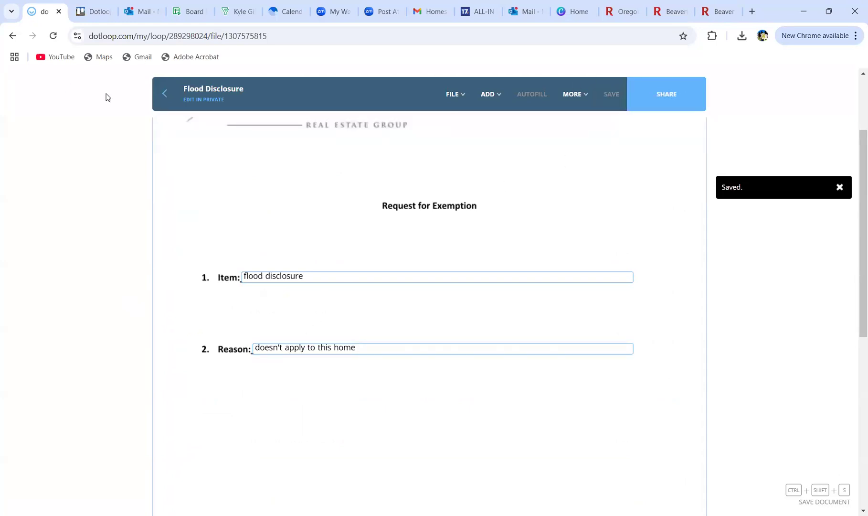
left_click(158, 104)
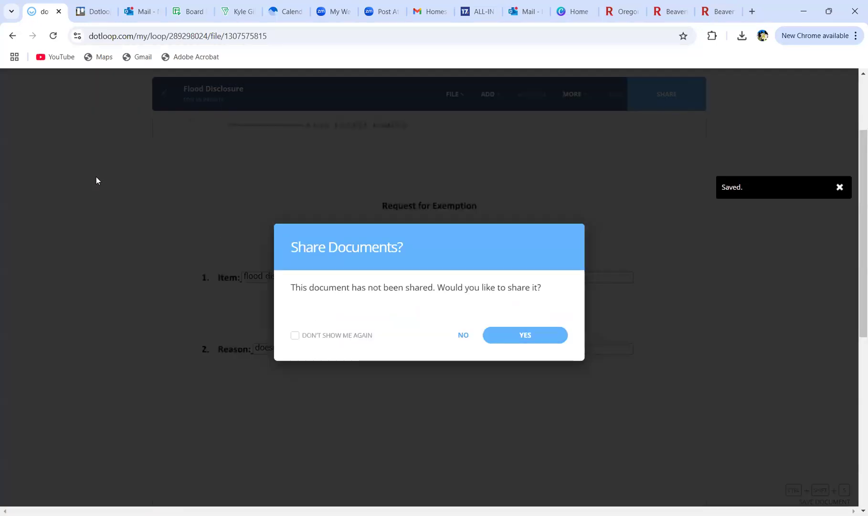
left_click(458, 336)
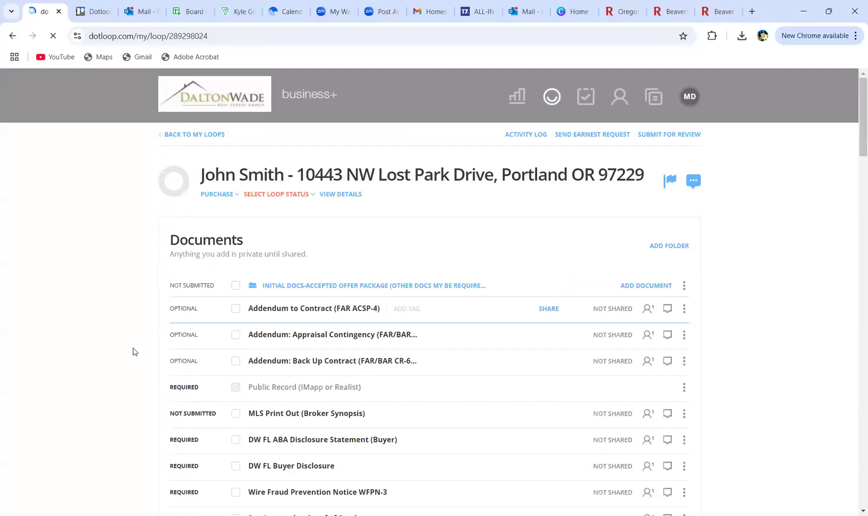
scroll(119, 366, "down", 5)
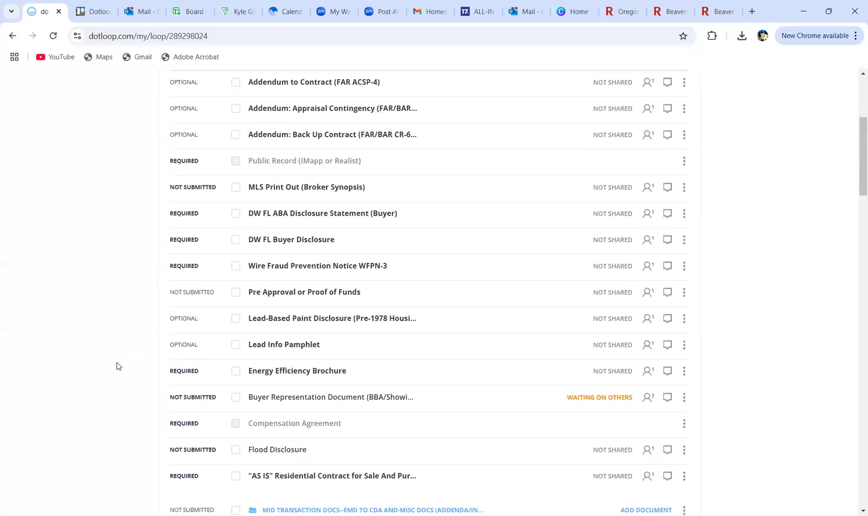
scroll(118, 366, "down", 2)
scroll(119, 364, "up", 8)
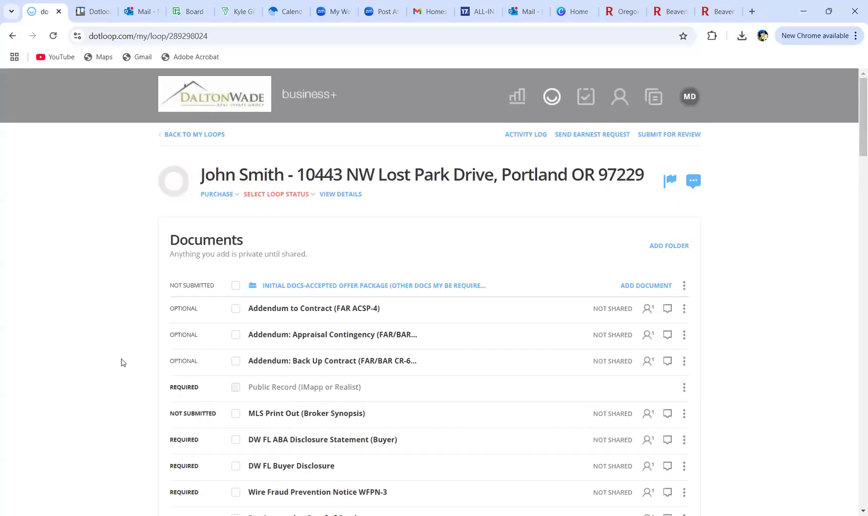